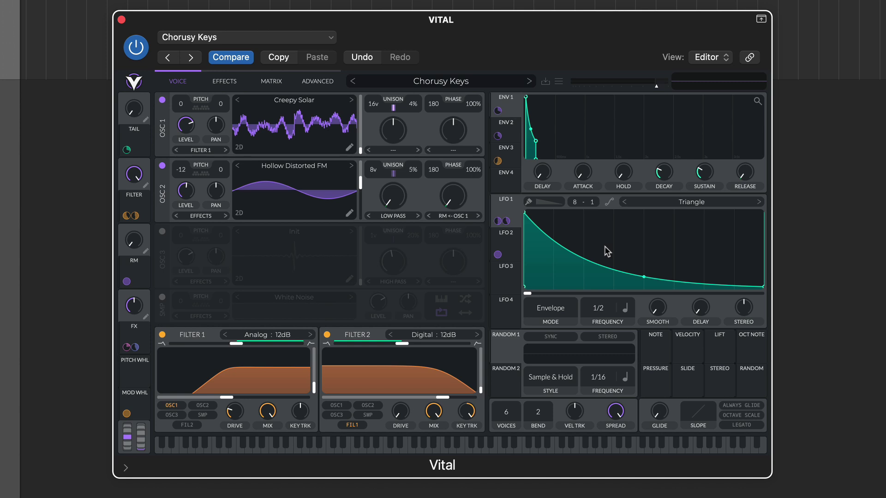
click(454, 452)
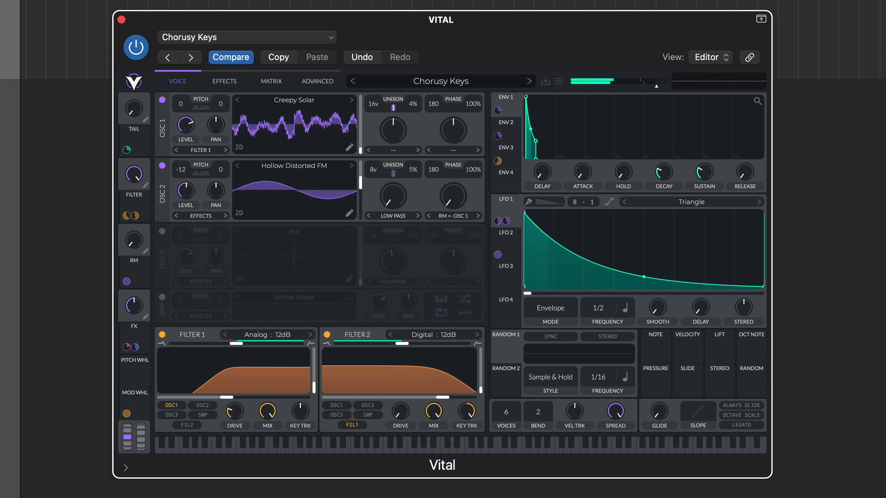
mouse_move(134, 178)
mouse_down()
mouse_move(135, 199)
mouse_move(136, 179)
mouse_up()
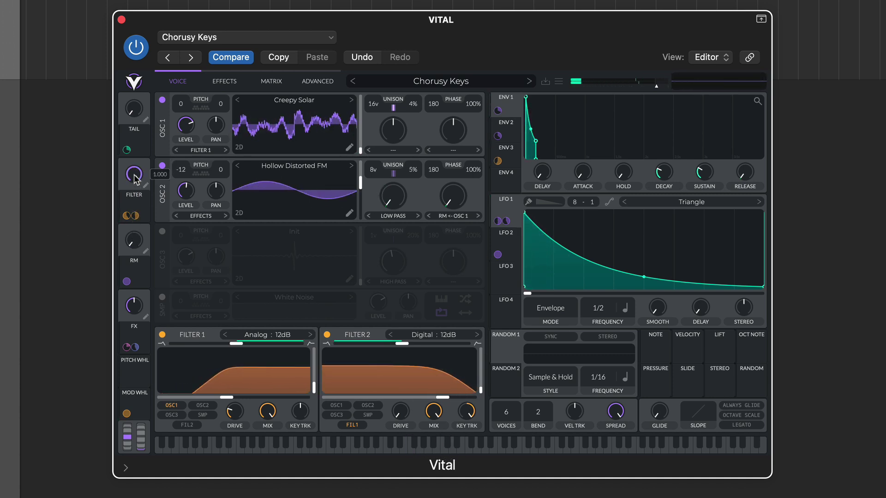
mouse_move(526, 97)
mouse_down()
mouse_move(543, 102)
mouse_move(519, 102)
mouse_up()
click(448, 82)
click(447, 82)
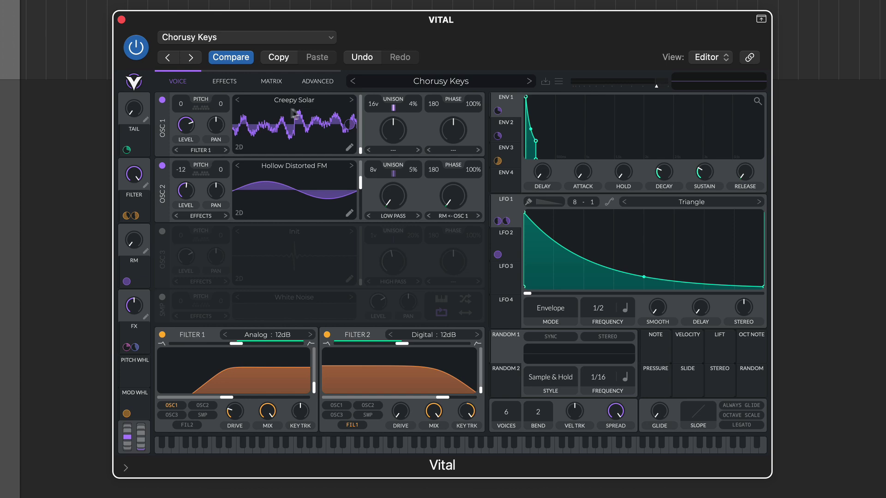
click(230, 83)
click(271, 81)
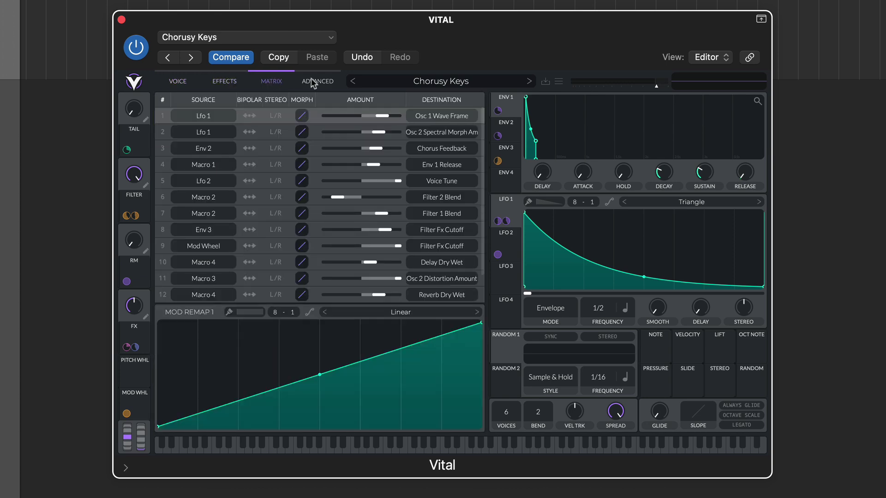
click(326, 83)
click(190, 83)
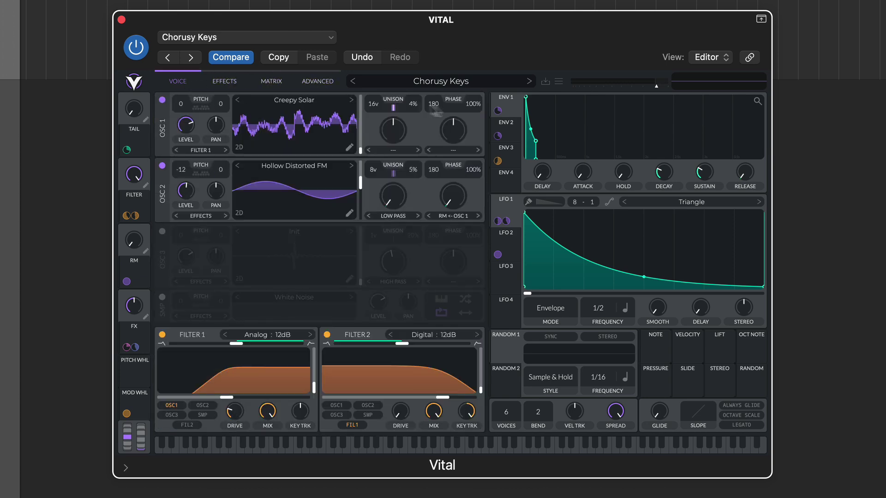
- Load the Init Preset and switch on OSC 2, OSC 3 and the White Noise sample layer
click(559, 82)
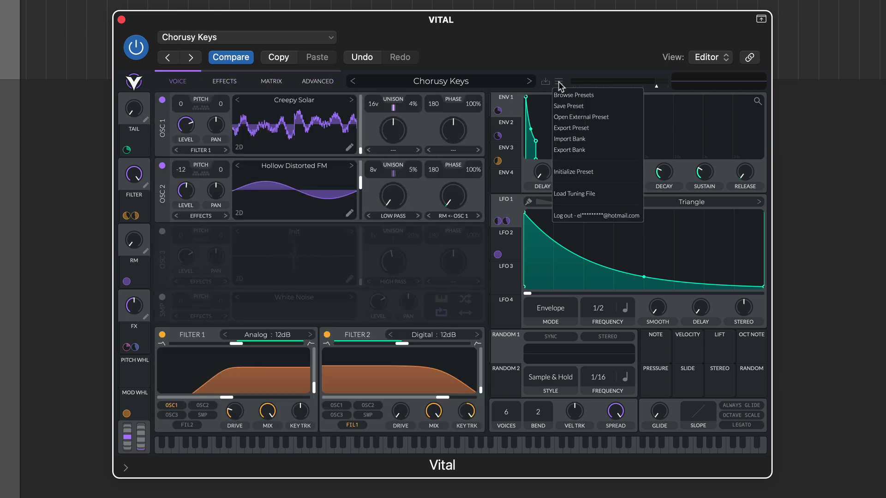
click(563, 178)
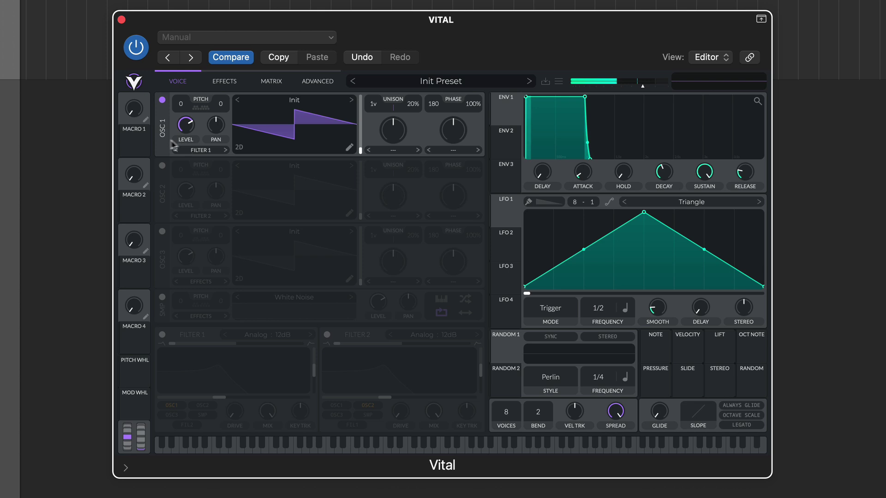
click(162, 165)
click(162, 232)
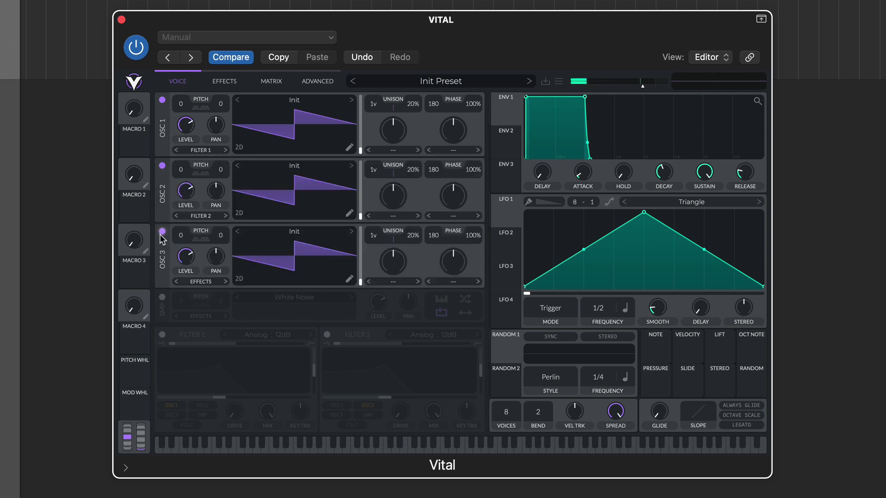
click(162, 297)
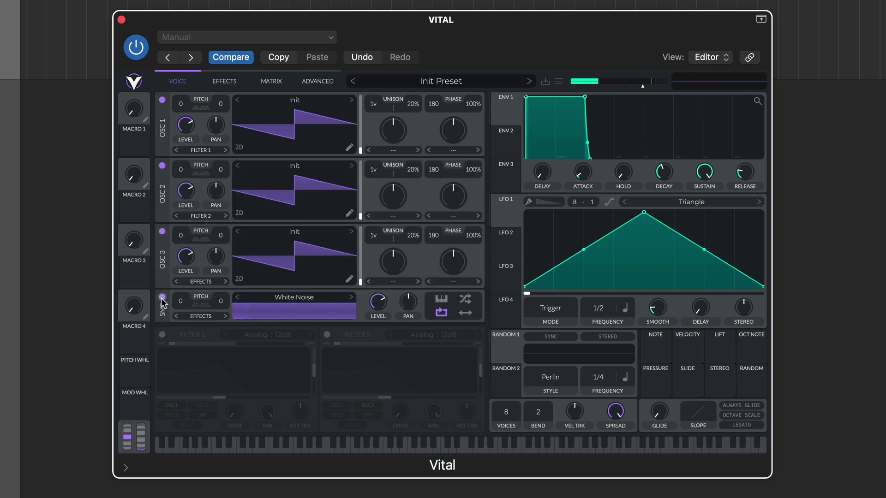
click(295, 102)
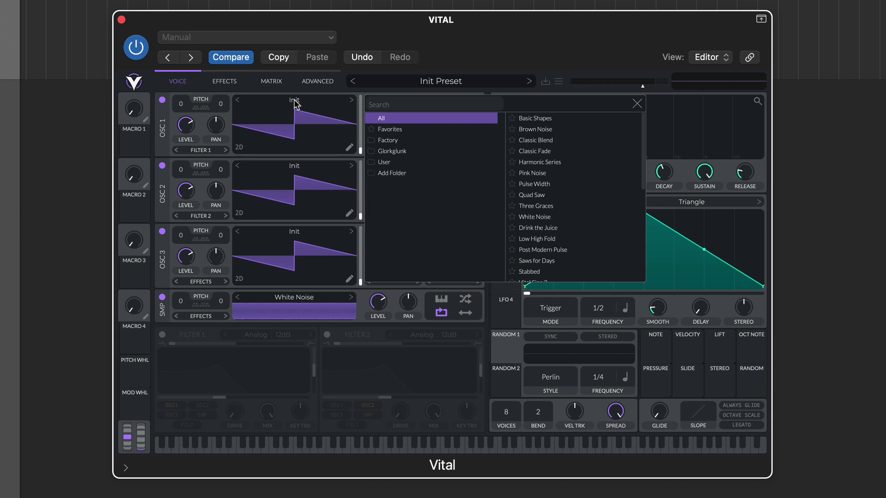
- Disable OSC 2, OSC 3 and the White Noise sampler, leaving only oscillator 1 active
click(637, 103)
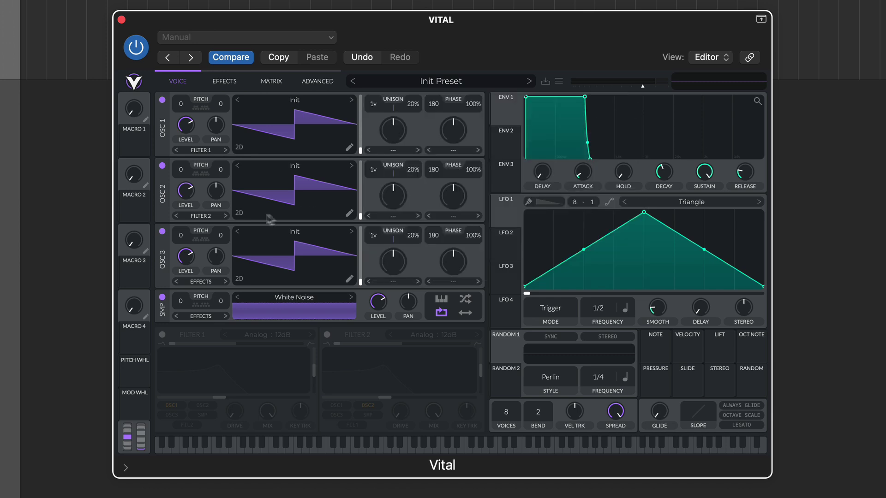
click(162, 166)
click(162, 231)
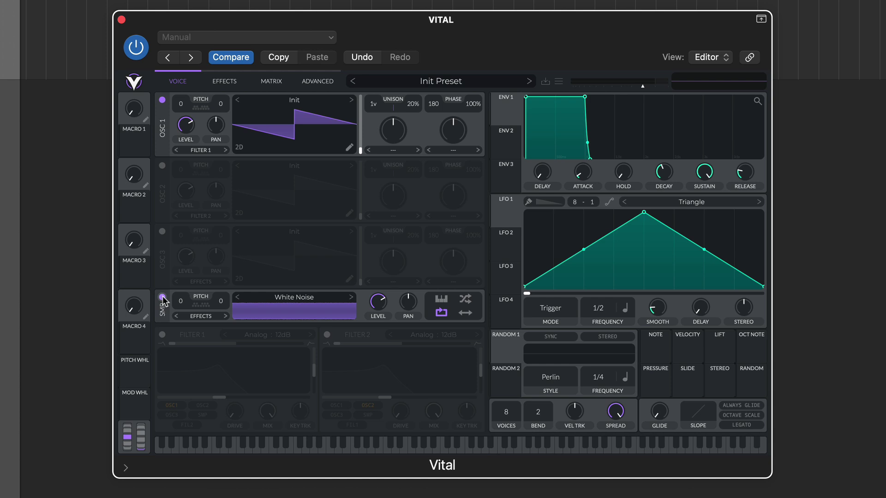
click(162, 297)
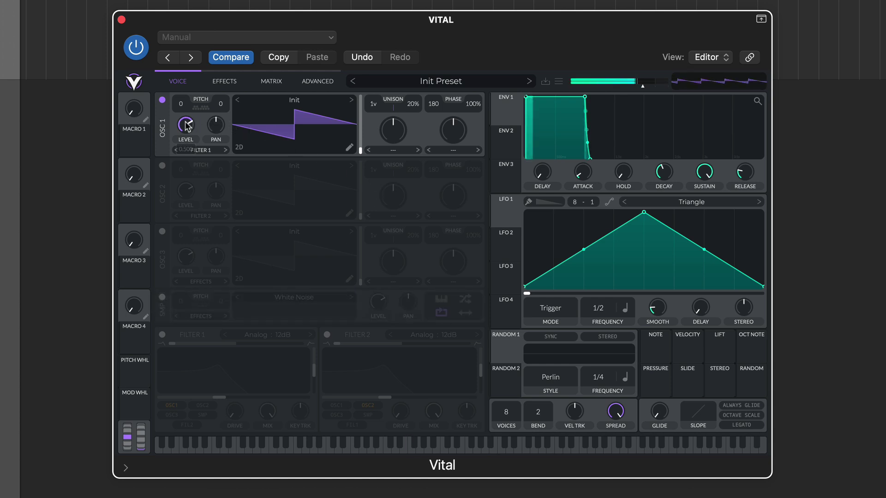
mouse_move(217, 125)
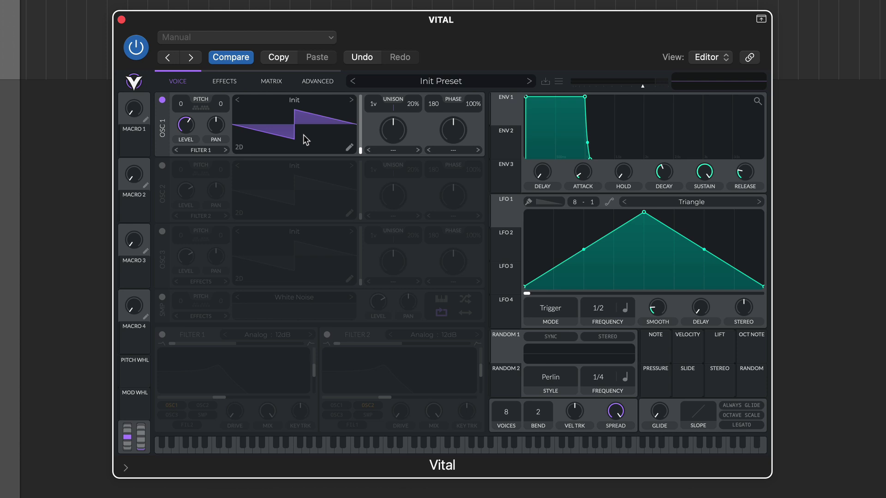
- Load the Factory Basic Shapes wavetable into oscillator 1 and nudge its frame toward square
click(294, 101)
click(386, 140)
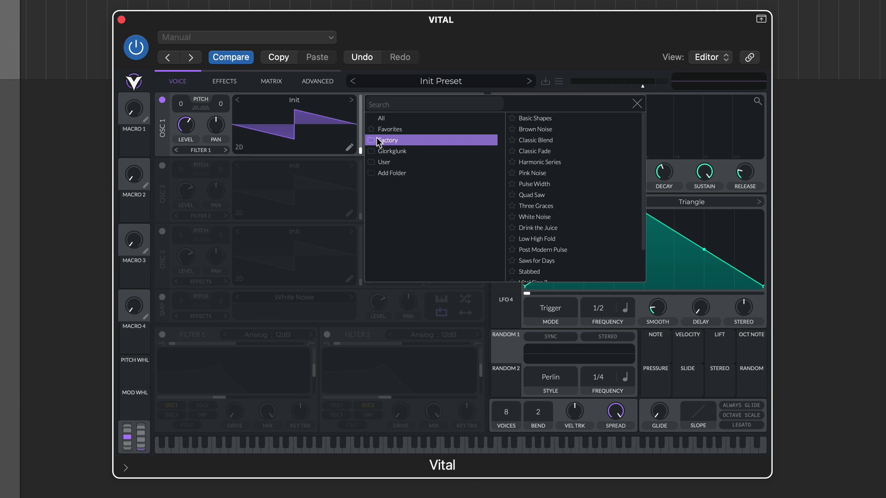
click(547, 120)
click(638, 104)
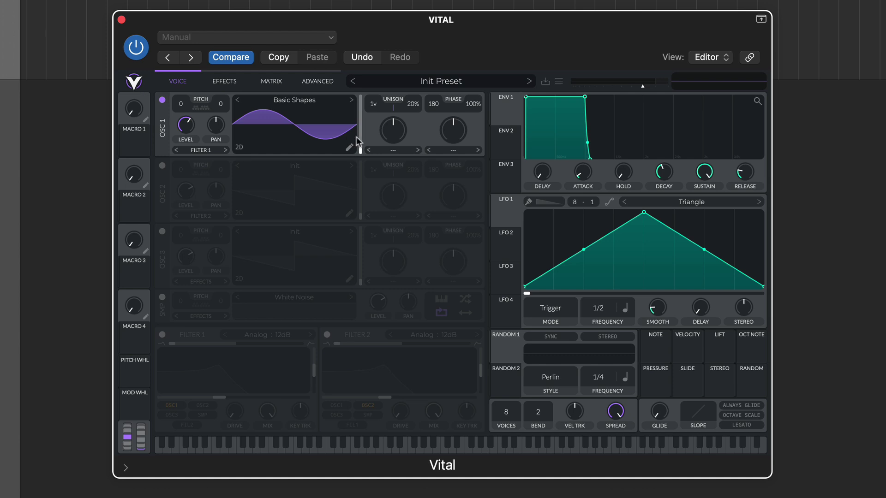
mouse_move(357, 139)
mouse_down()
mouse_move(358, 88)
mouse_move(358, 153)
mouse_up()
- Cycle oscillator 1's display through 3D, the wavetable editor, frequency spectrum and back to 2D
click(239, 148)
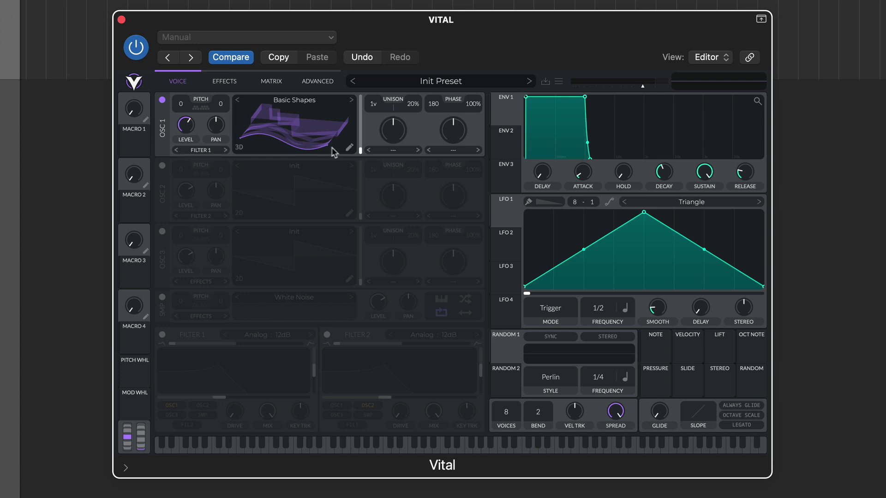
click(350, 148)
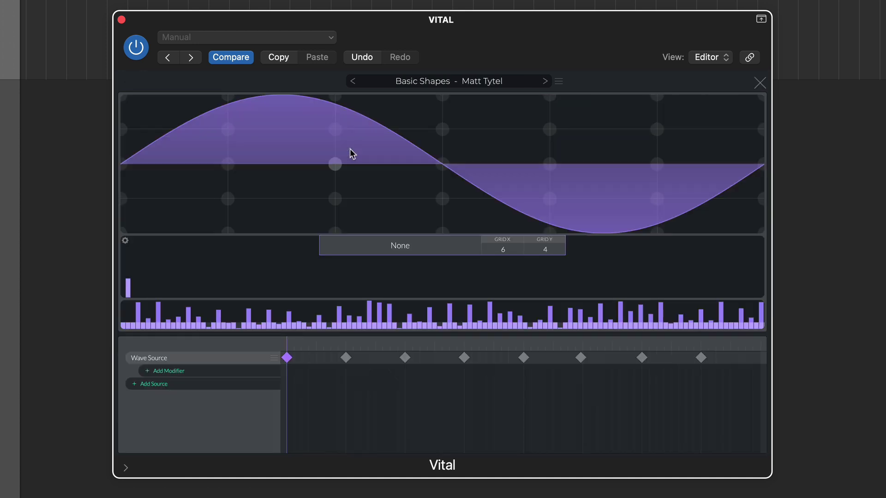
click(759, 83)
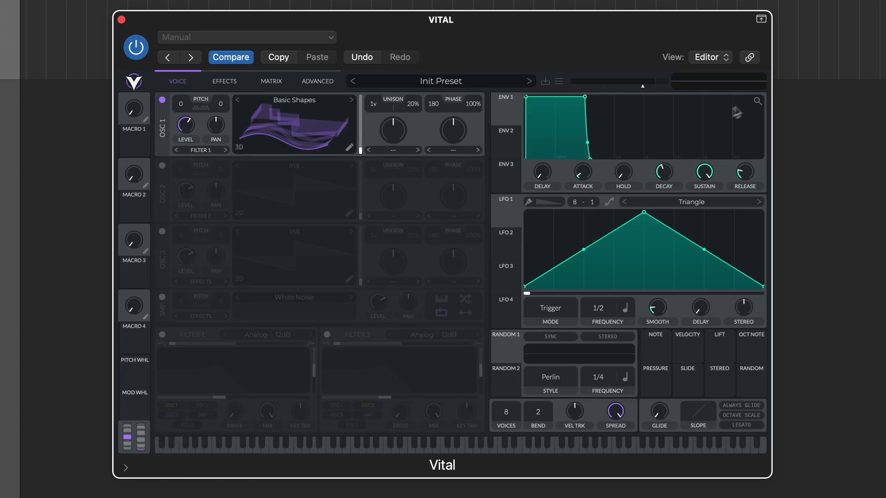
click(239, 148)
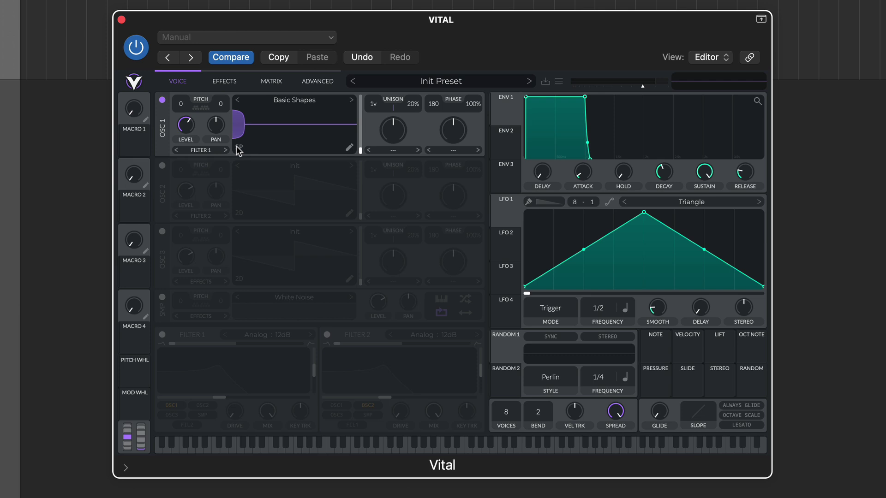
click(238, 148)
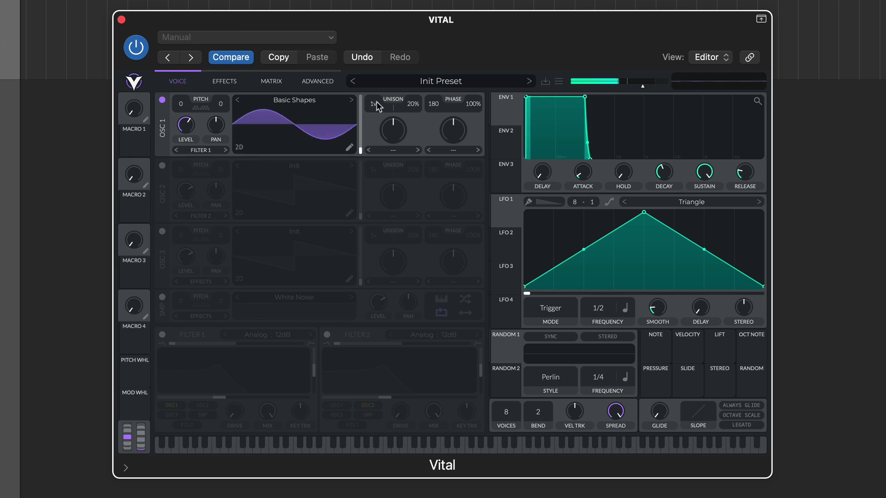
- Try and reset unison voices and phase, then morph oscillator 1 to a triangle frame near 75.27
drag(376, 102, 381, 17)
drag(375, 104, 367, 195)
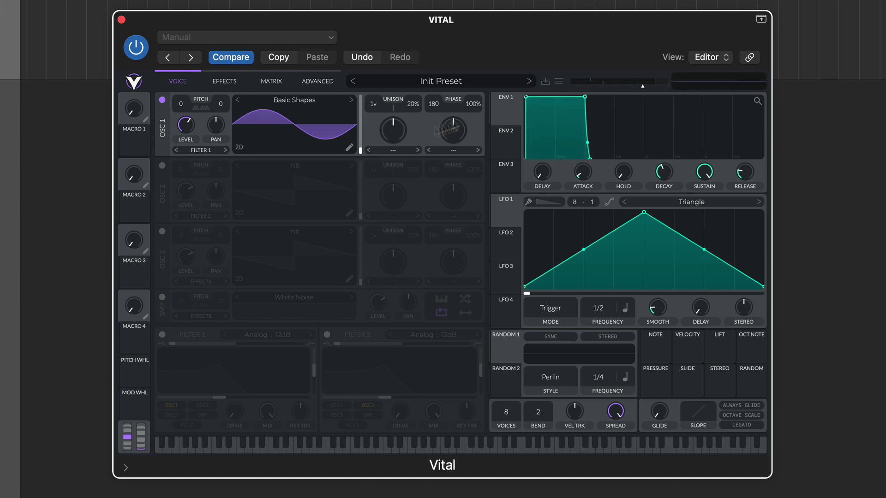
drag(435, 103, 437, 65)
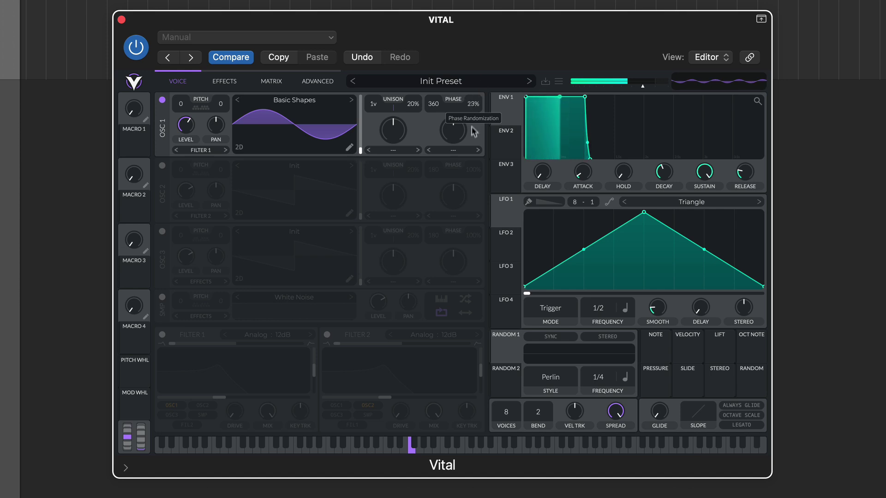
drag(473, 106, 471, 134)
drag(475, 101, 449, 79)
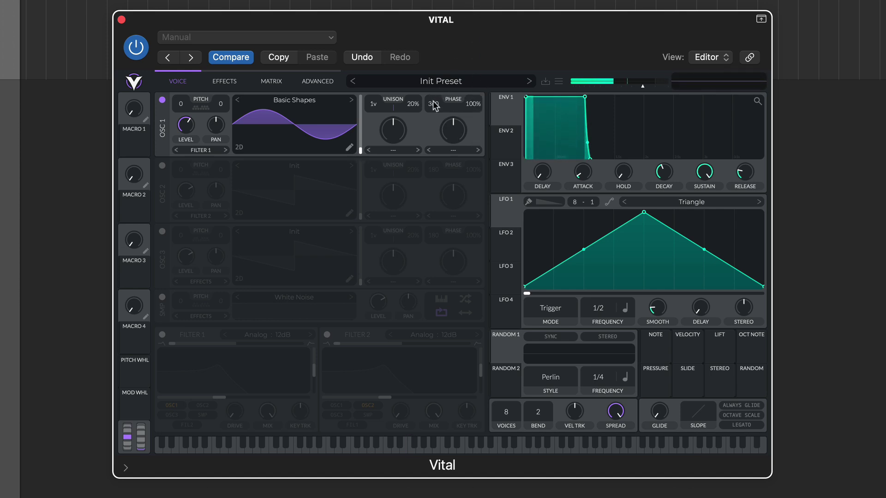
double_click(435, 106)
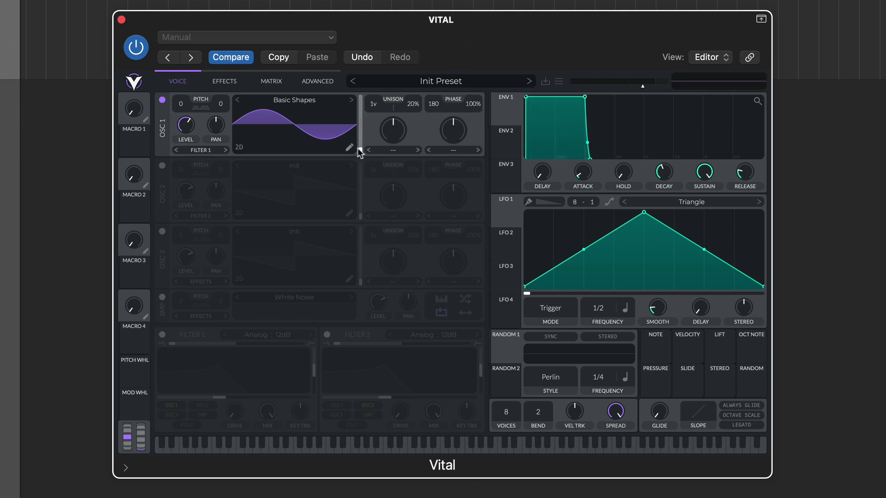
drag(360, 152, 359, 133)
click(453, 150)
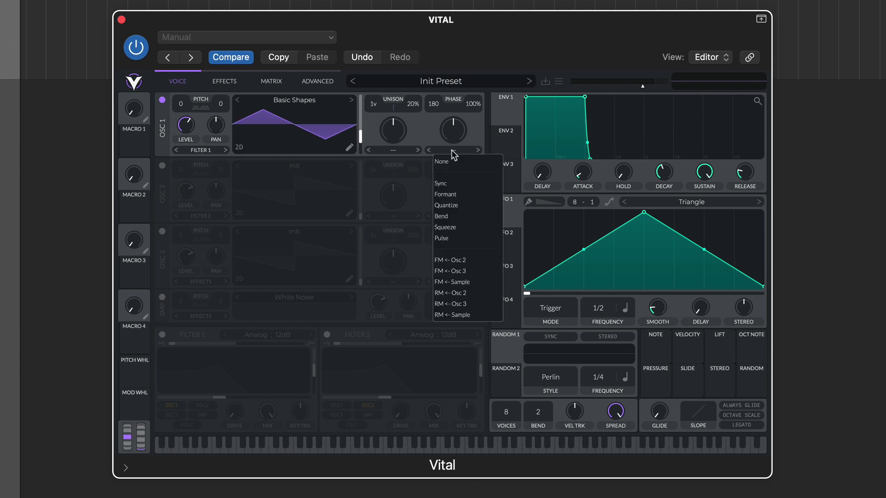
click(455, 183)
drag(457, 139, 455, 124)
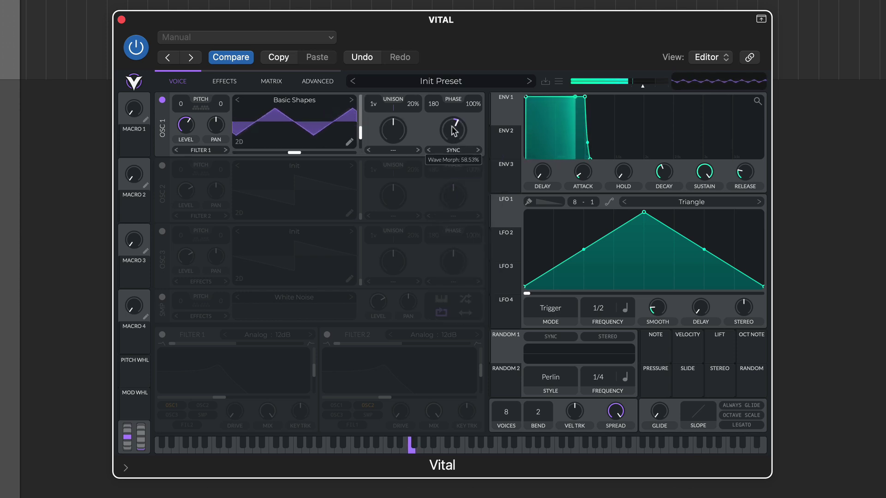
click(452, 151)
click(455, 195)
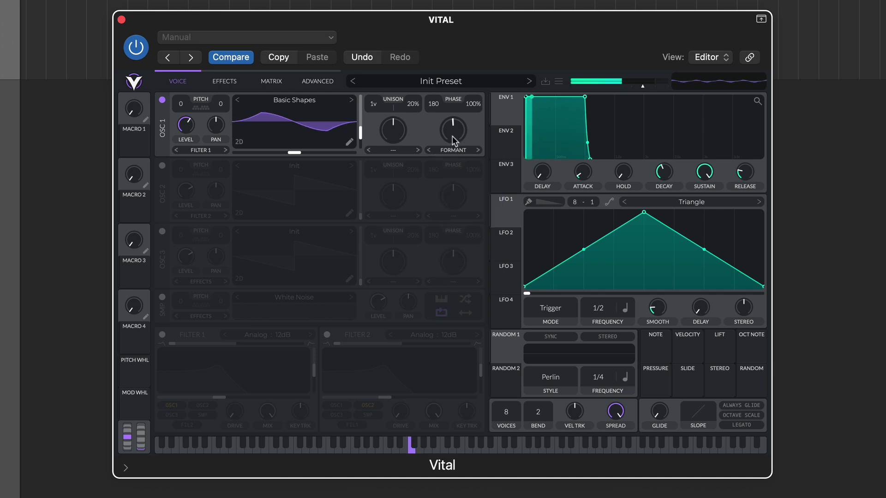
drag(453, 134, 455, 126)
click(460, 150)
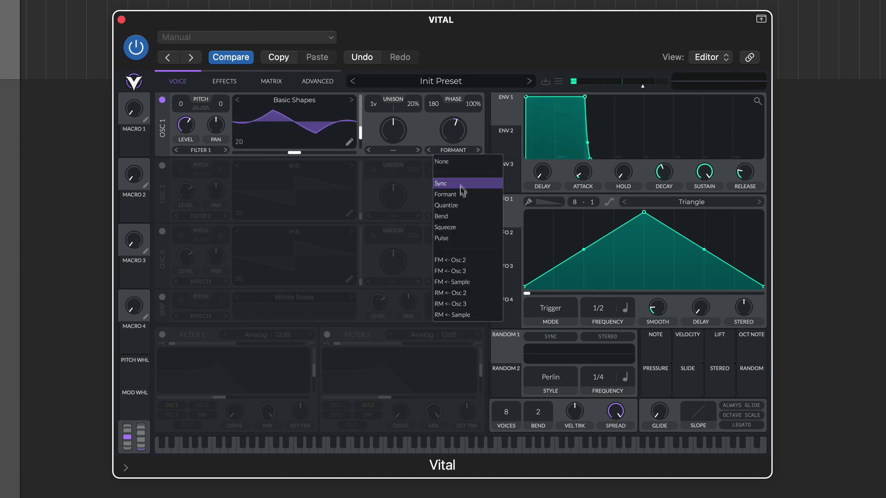
click(457, 205)
drag(454, 137, 454, 166)
click(455, 147)
click(457, 161)
click(397, 148)
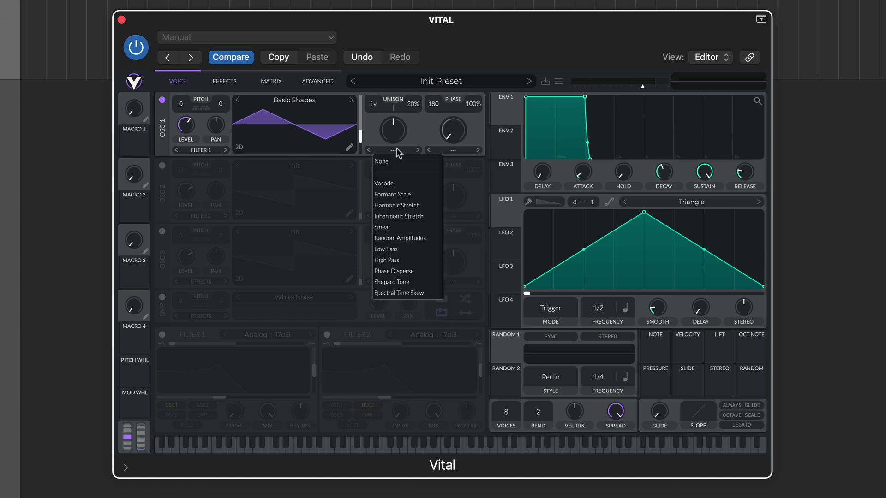
click(395, 206)
mouse_move(387, 134)
mouse_down()
mouse_move(390, 115)
mouse_move(389, 148)
mouse_up()
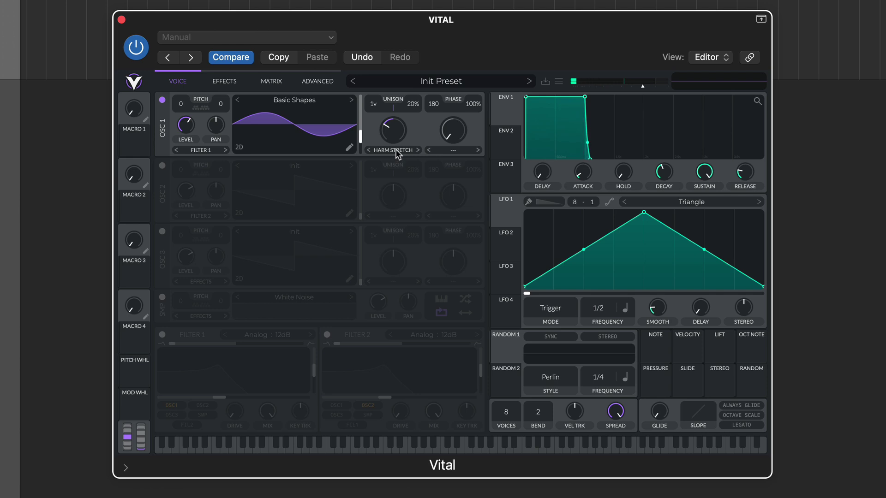
click(395, 149)
click(395, 160)
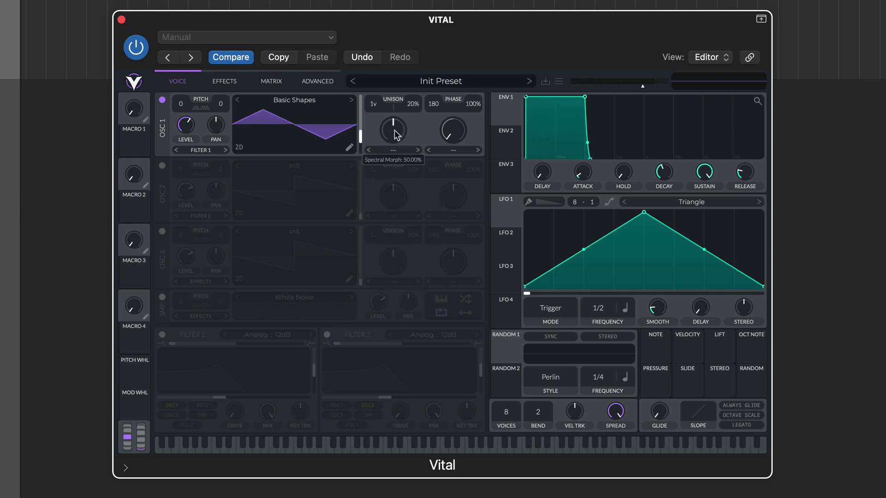
- Enable Filter 1 with cutoff nearly open and blend 0.163, leave Filter 2 off, then view ENV 2 and ENV 3
click(162, 334)
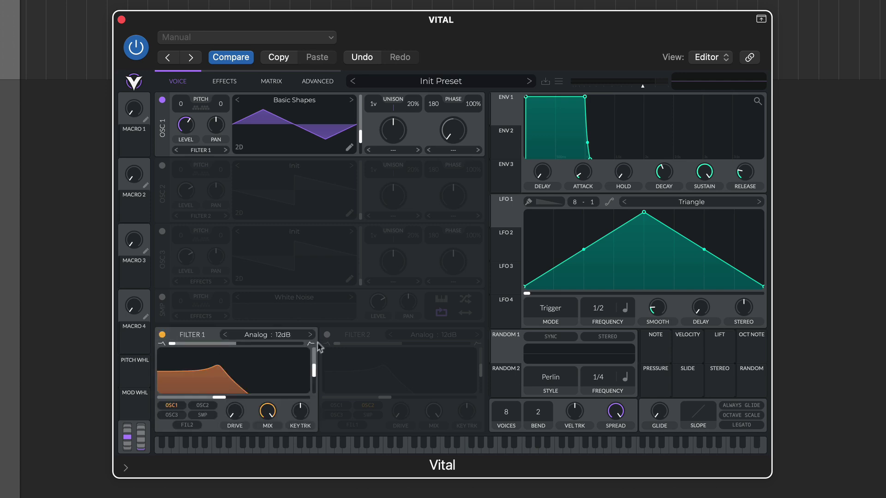
click(327, 334)
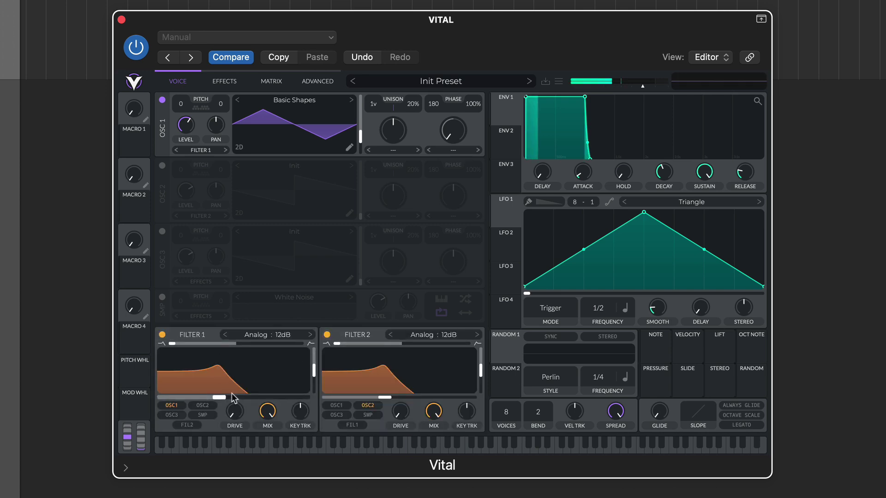
drag(220, 397, 299, 398)
click(327, 334)
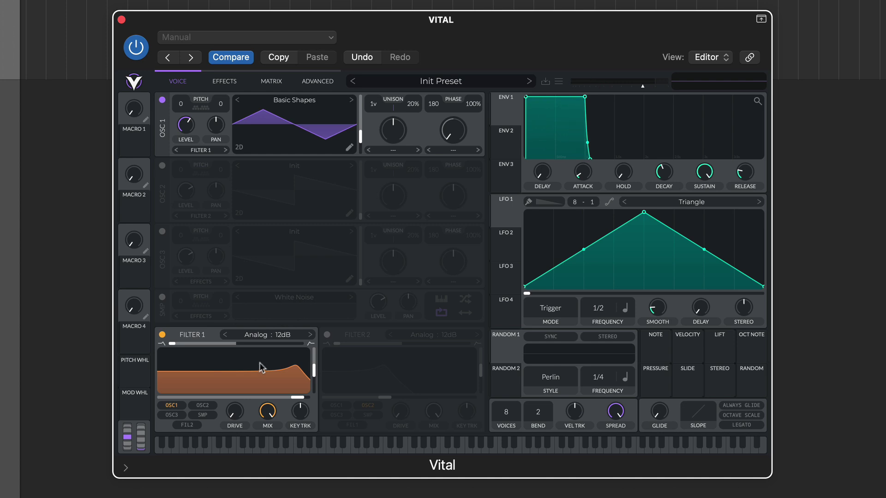
drag(178, 344, 125, 339)
click(515, 153)
click(518, 186)
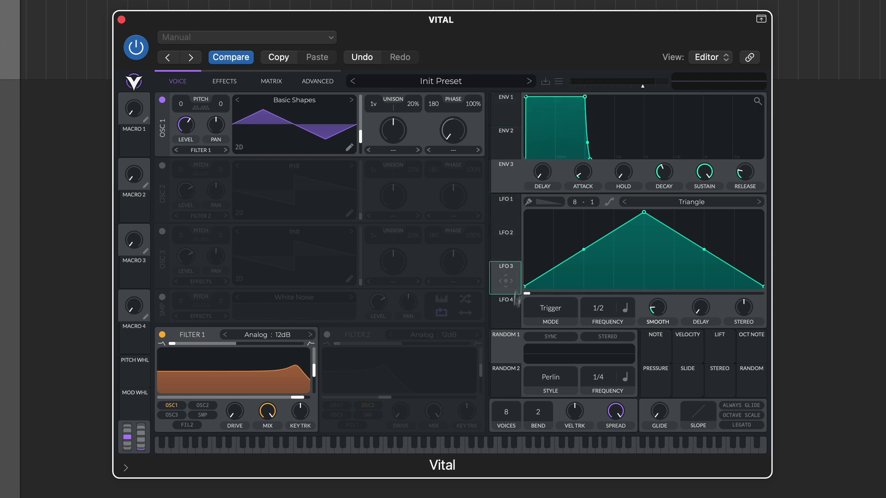
click(513, 309)
click(520, 118)
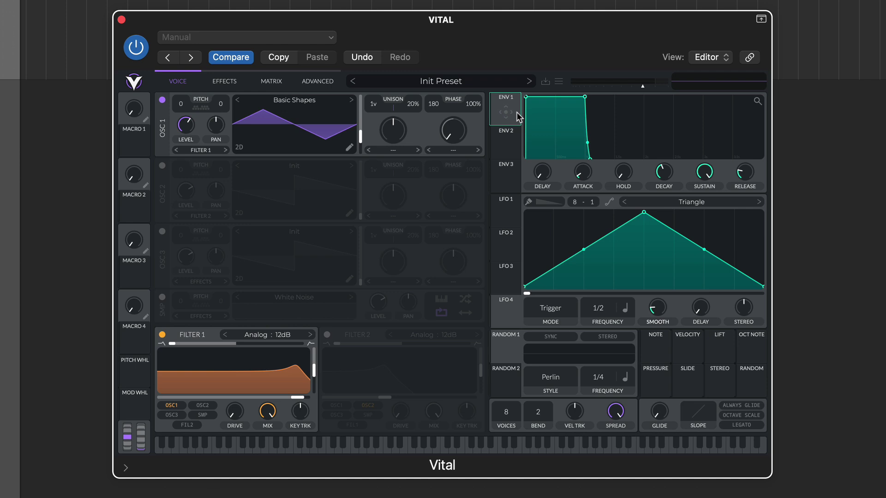
click(555, 380)
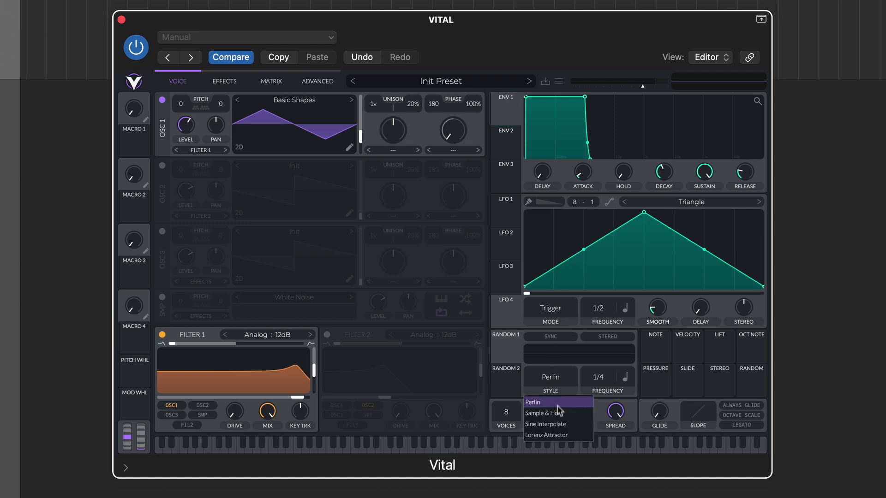
click(559, 413)
click(555, 378)
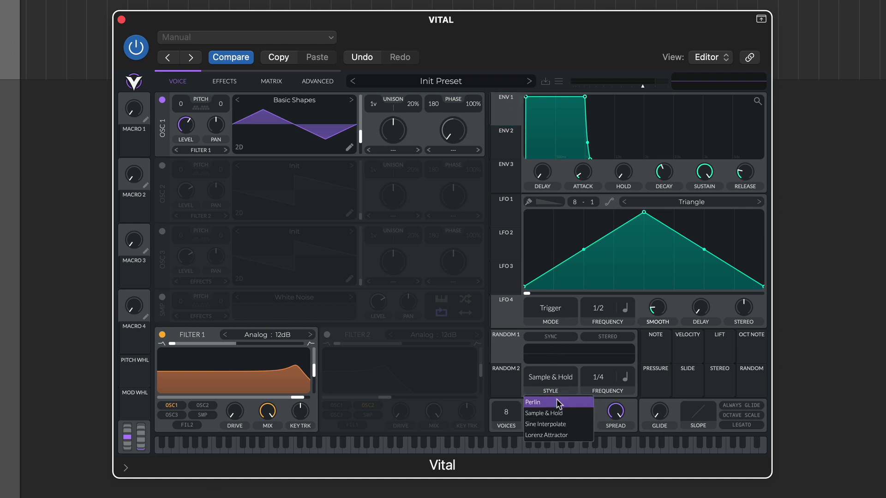
click(557, 400)
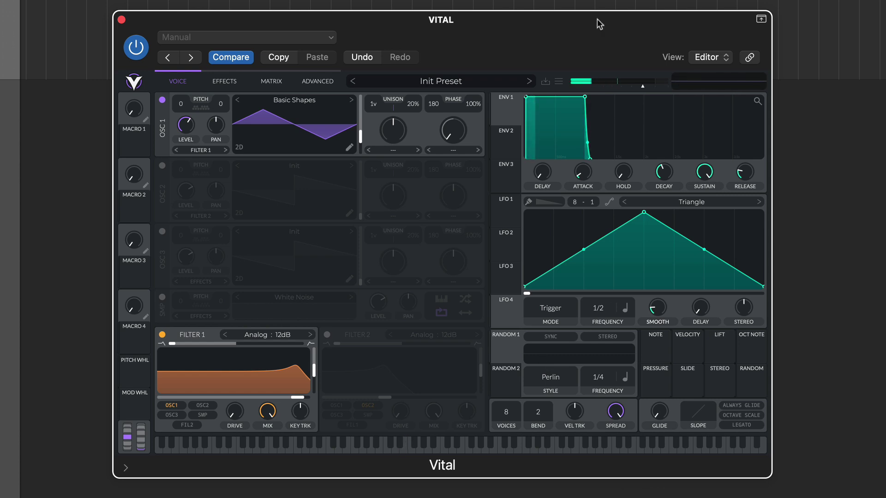
mouse_move(525, 98)
mouse_down()
mouse_move(546, 98)
mouse_move(525, 97)
mouse_up()
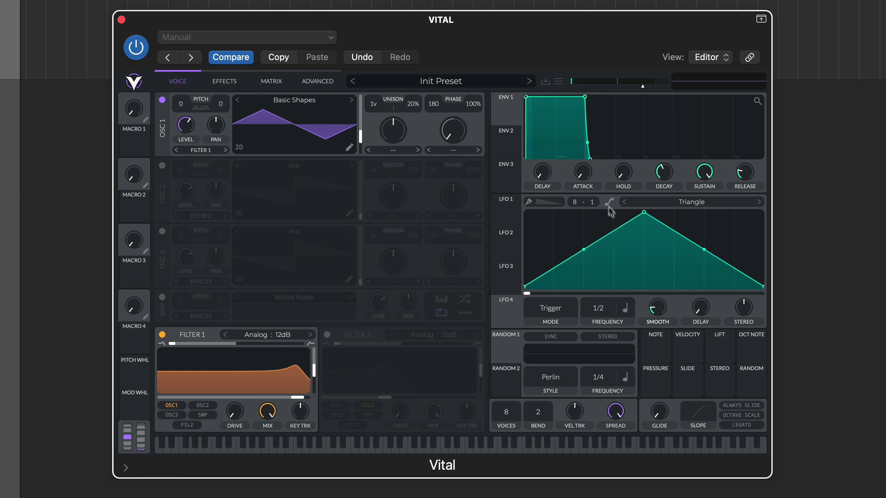
click(703, 203)
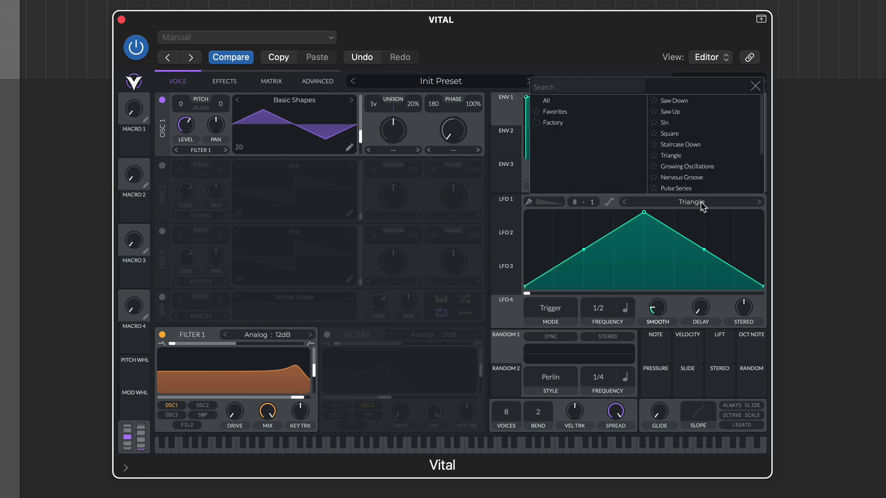
click(701, 177)
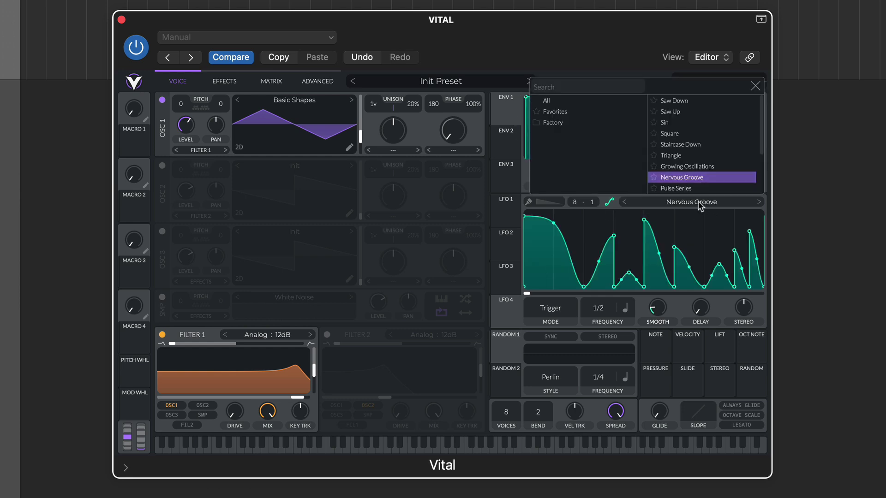
click(685, 145)
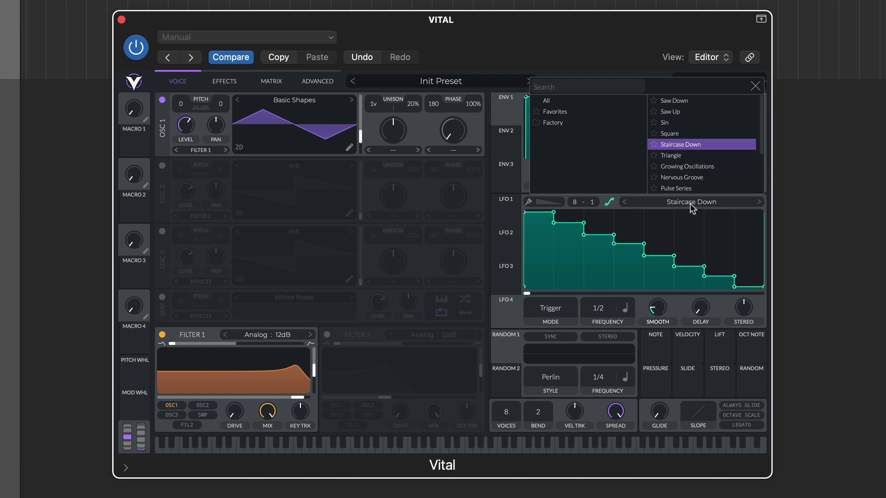
click(679, 122)
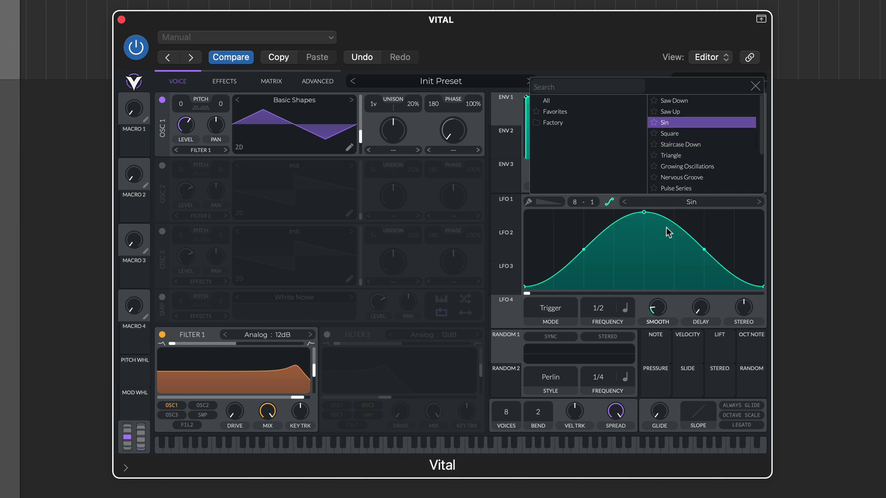
click(514, 197)
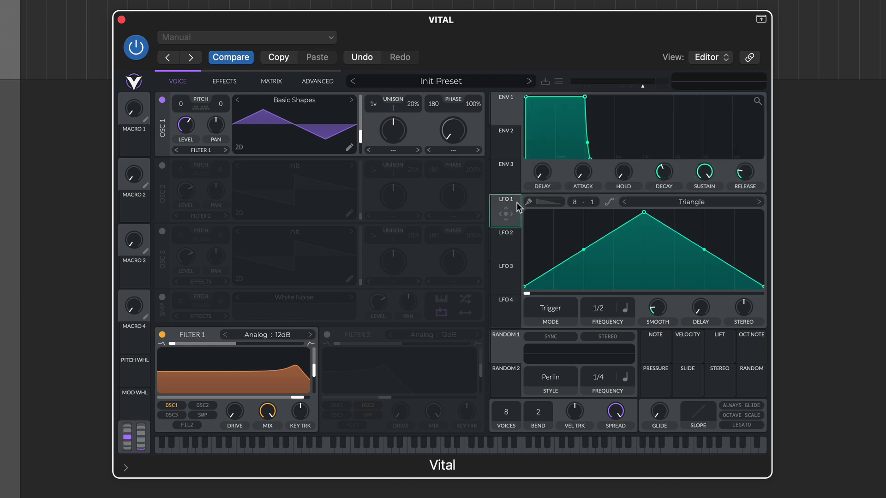
- Route LFO 1 to Filter 1 Cutoff with a negative amount and show the modulation matrix
drag(517, 206, 284, 374)
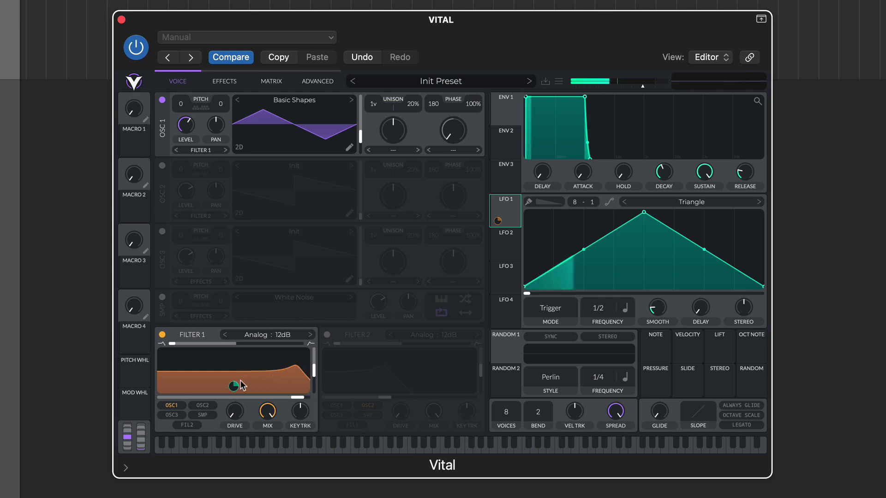
drag(233, 386, 233, 406)
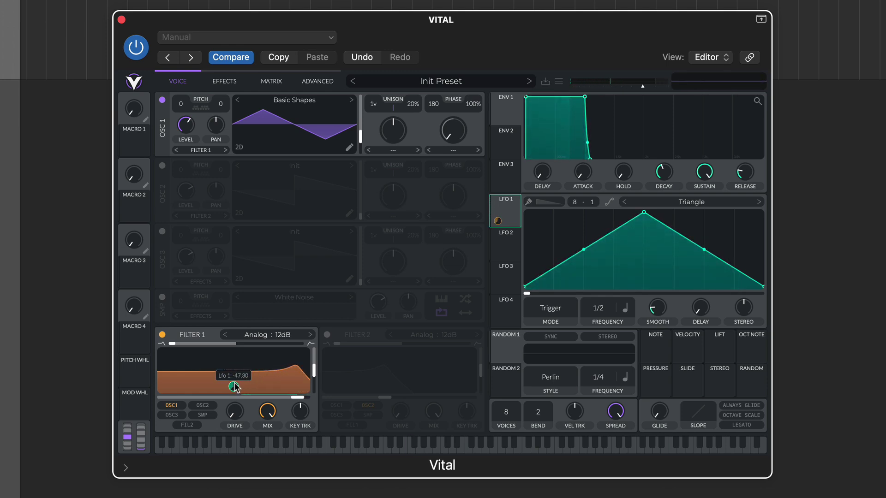
click(272, 81)
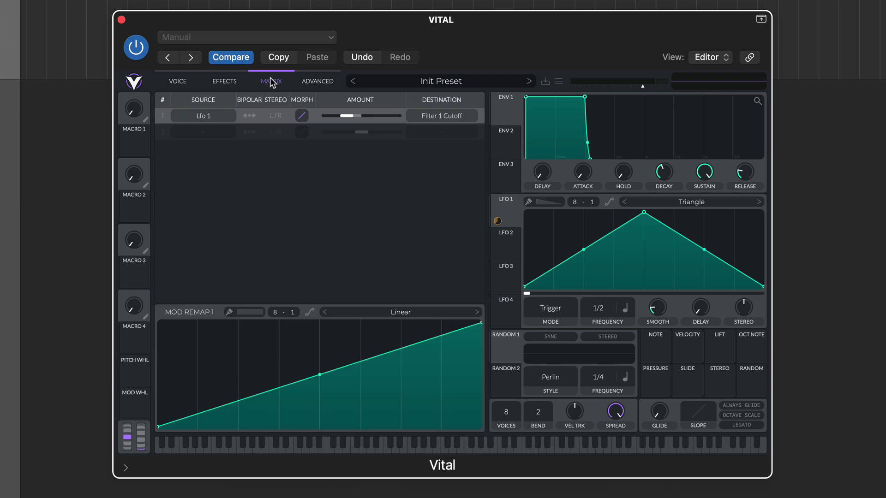
- Set matrix slot 2 to route Env 2 into Filter 2 Blend
click(201, 134)
click(197, 134)
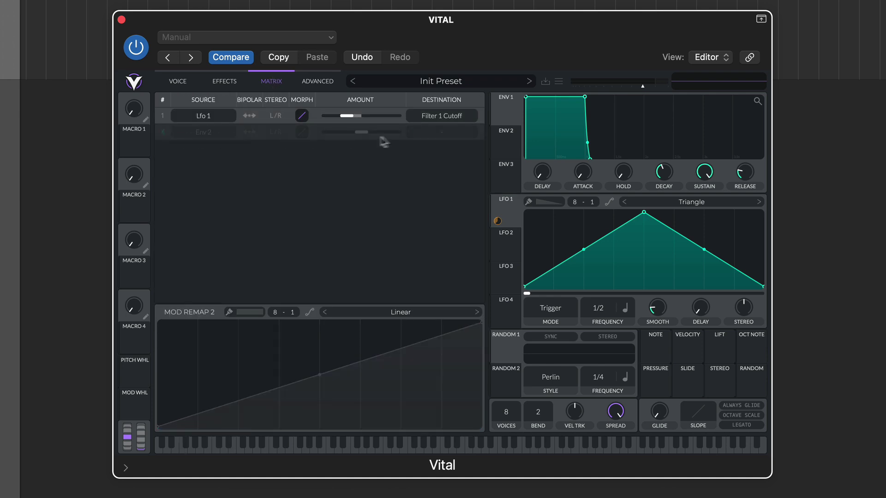
click(434, 131)
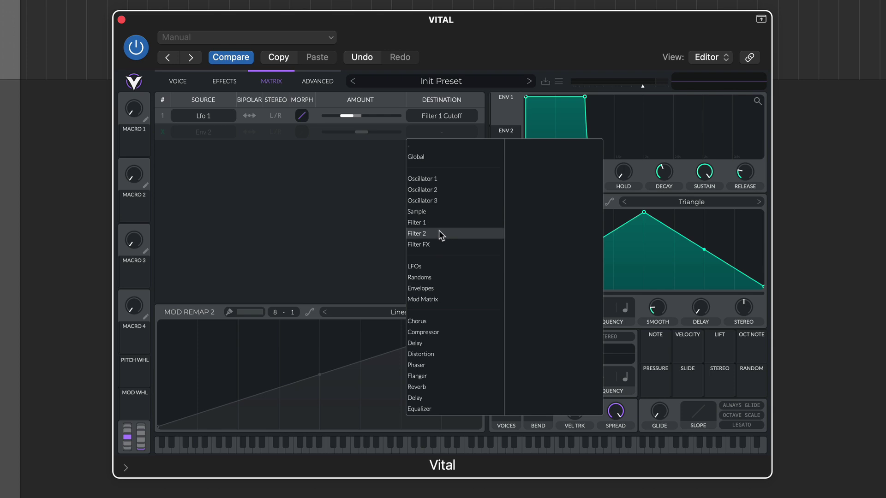
mouse_move(439, 232)
click(516, 145)
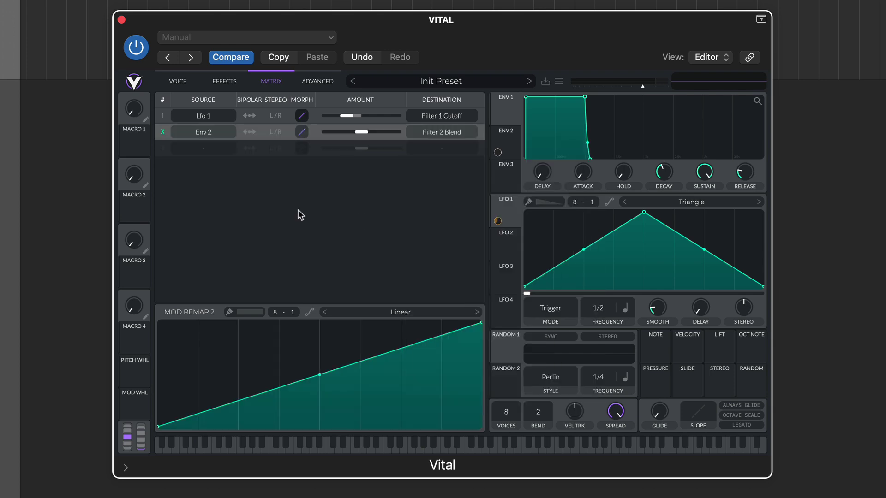
- Route Macro 1 to Filter 1 Cutoff at -44.86 from the Voice page and turn Macro 1 up
click(171, 82)
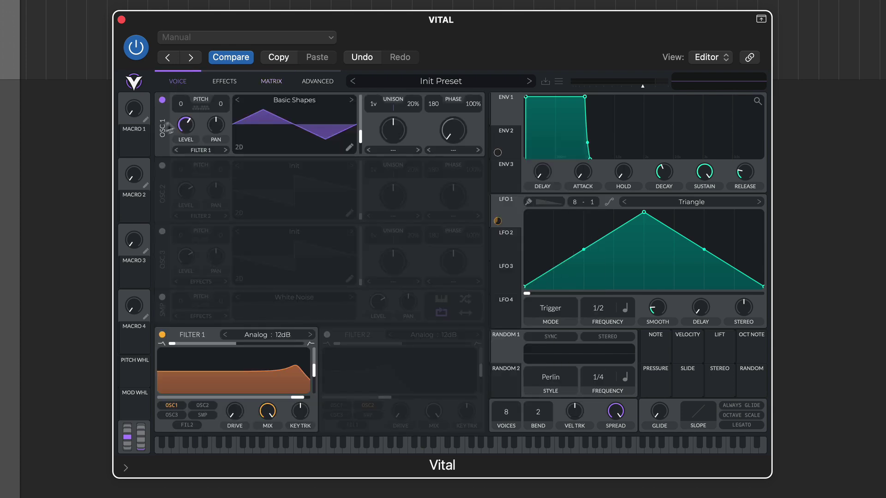
drag(134, 142, 252, 377)
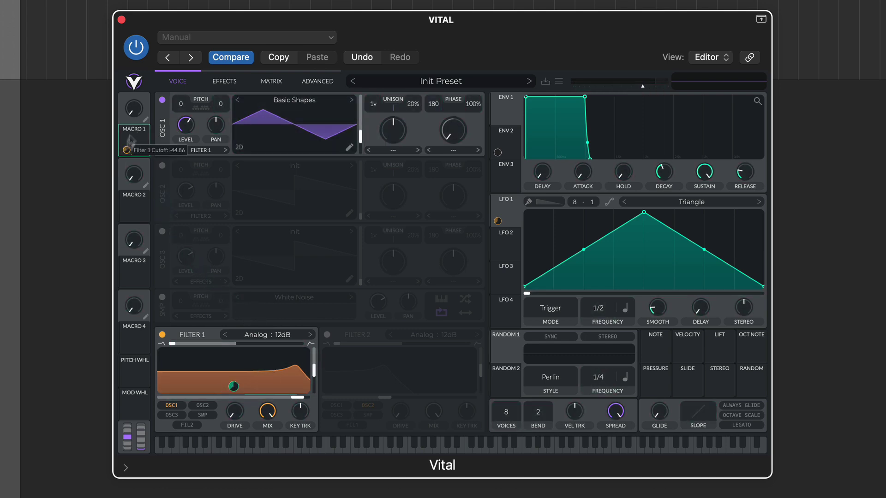
drag(134, 121, 123, 69)
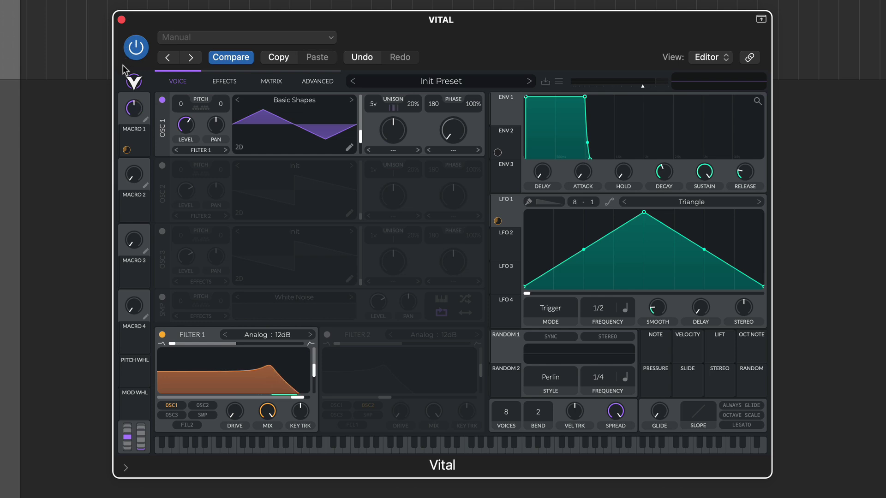
- Enable Chorus and Delay, place Chorus after Delay, and modulate Delay Spread with LFO 1
click(226, 83)
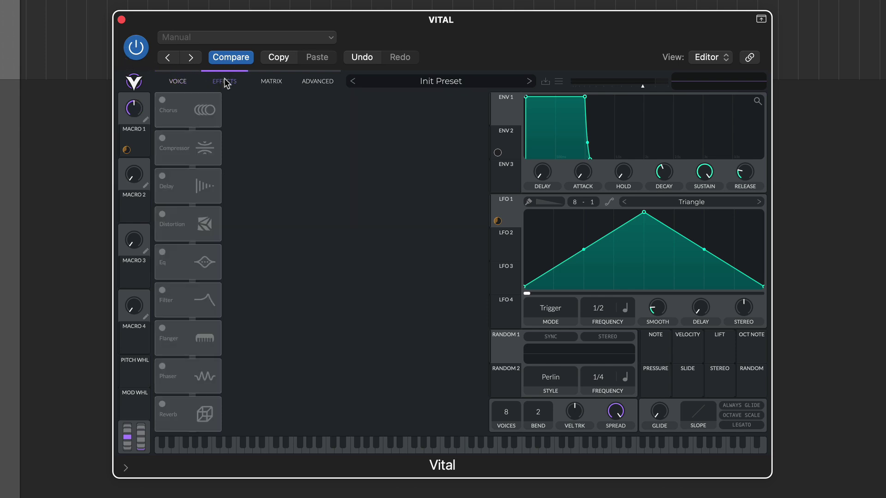
click(163, 99)
click(162, 176)
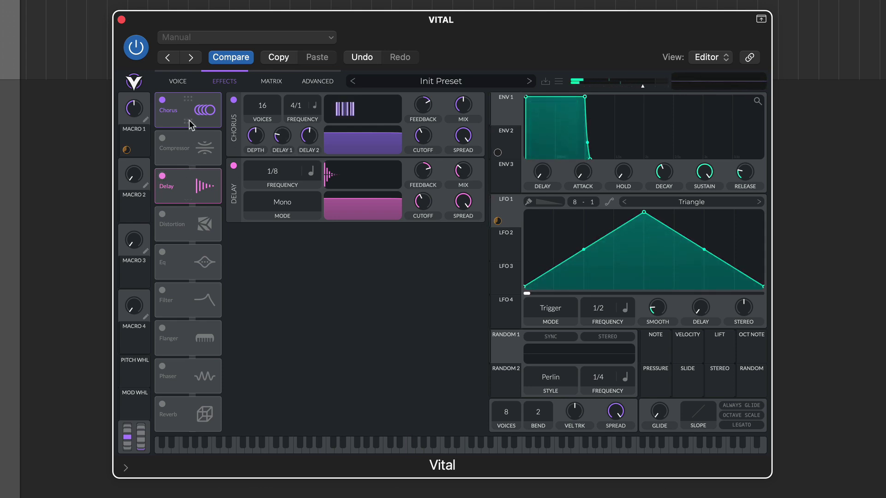
drag(189, 120, 193, 190)
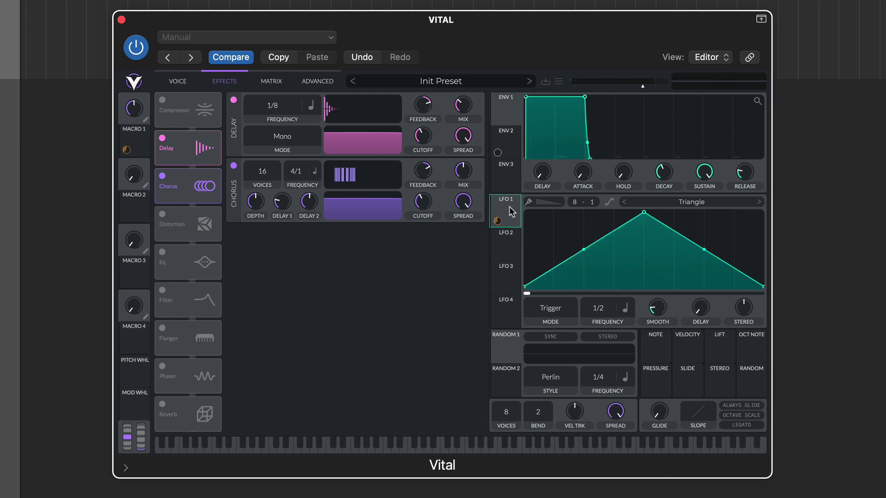
drag(509, 206, 463, 105)
- On the Advanced page, adjust oscillator 1's unison knob, leaving Stereo Unison at about 85.25%
click(169, 82)
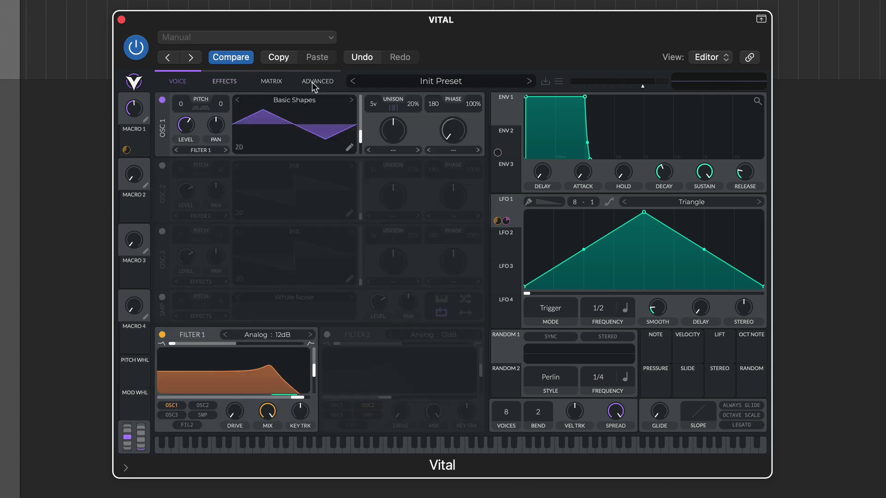
click(313, 82)
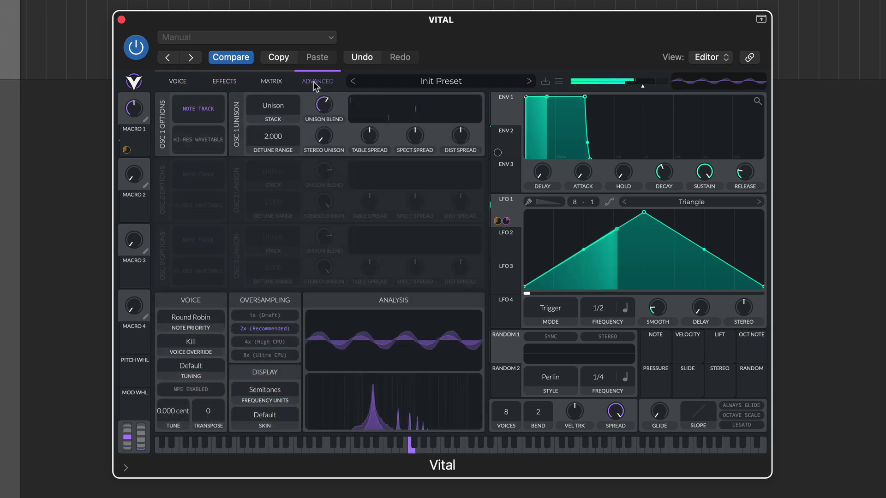
drag(324, 104, 319, 45)
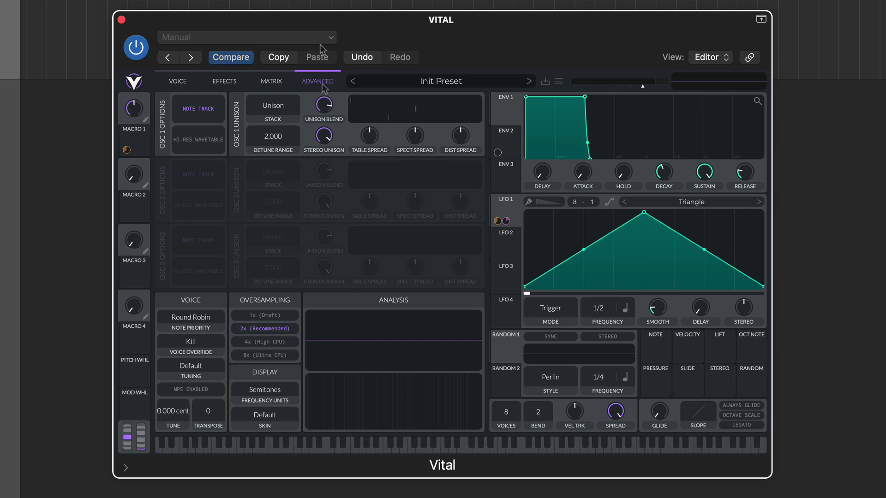
- Return to the oscillator and filter page and apply Initialize Preset from the preset menu
click(177, 82)
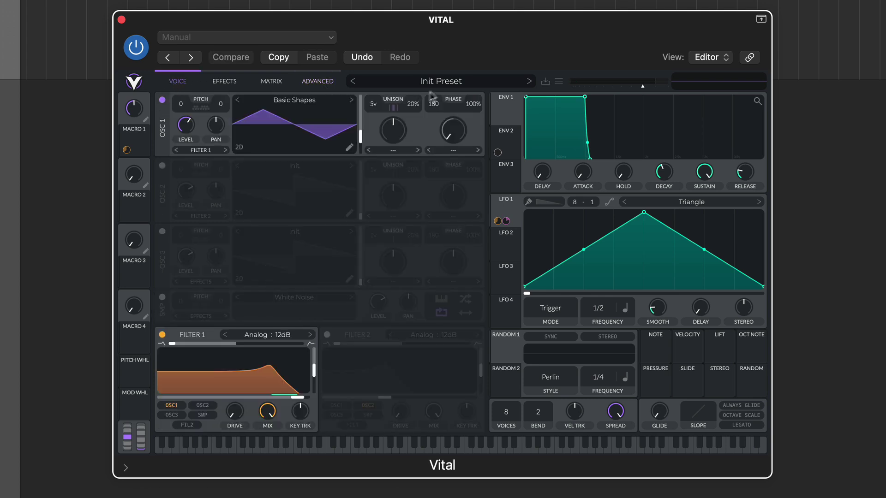
click(559, 81)
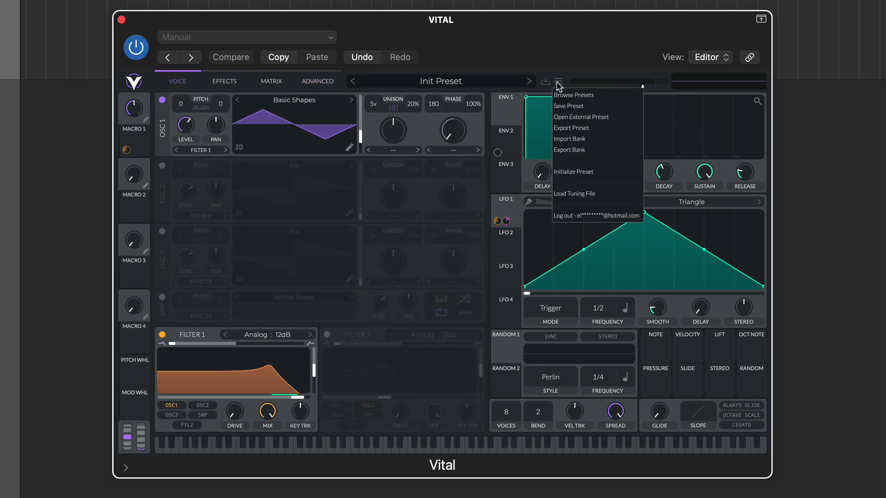
click(576, 174)
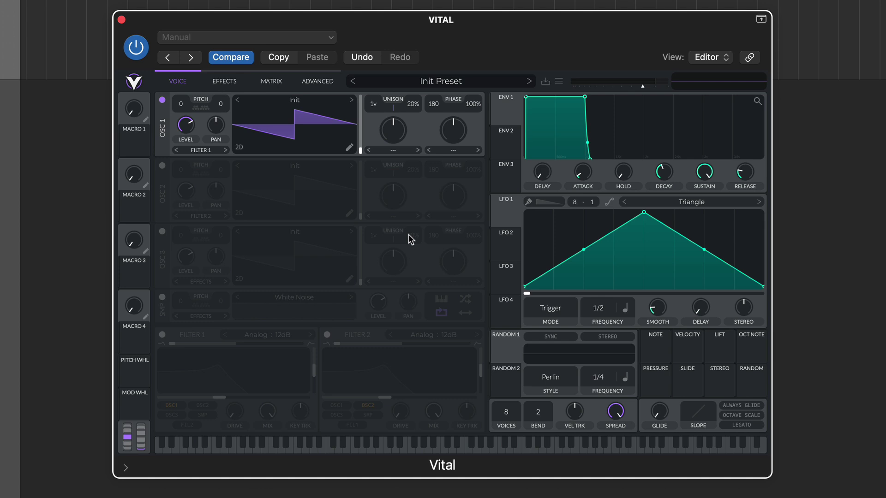
click(201, 110)
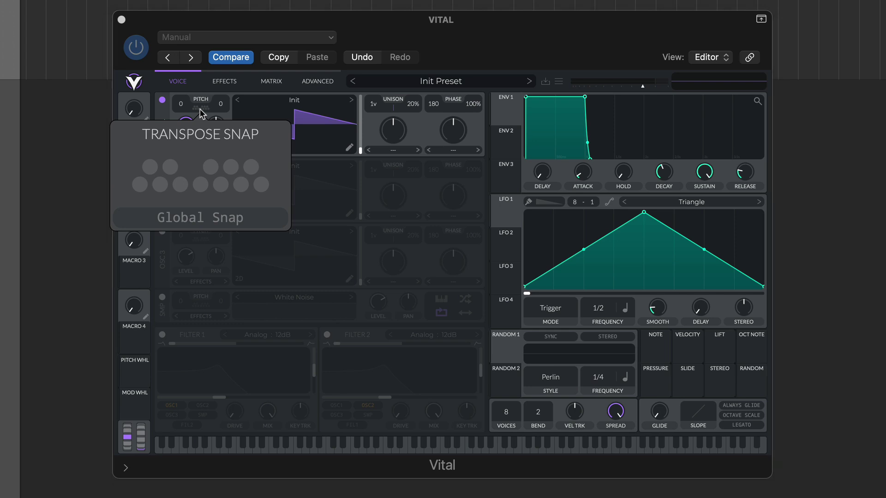
click(180, 183)
click(161, 184)
click(140, 183)
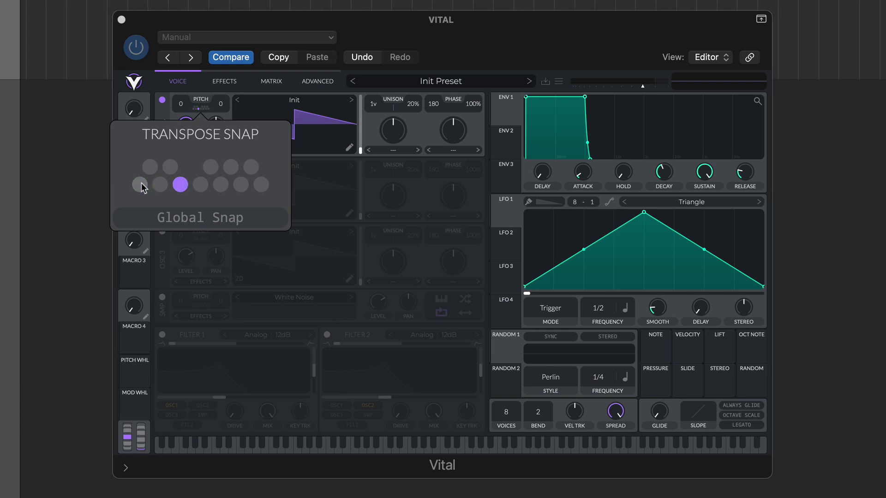
click(185, 220)
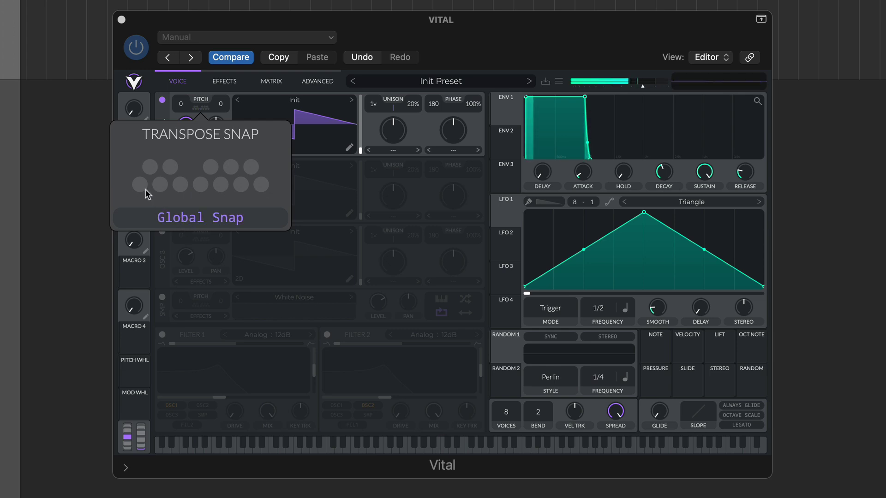
click(144, 189)
click(160, 185)
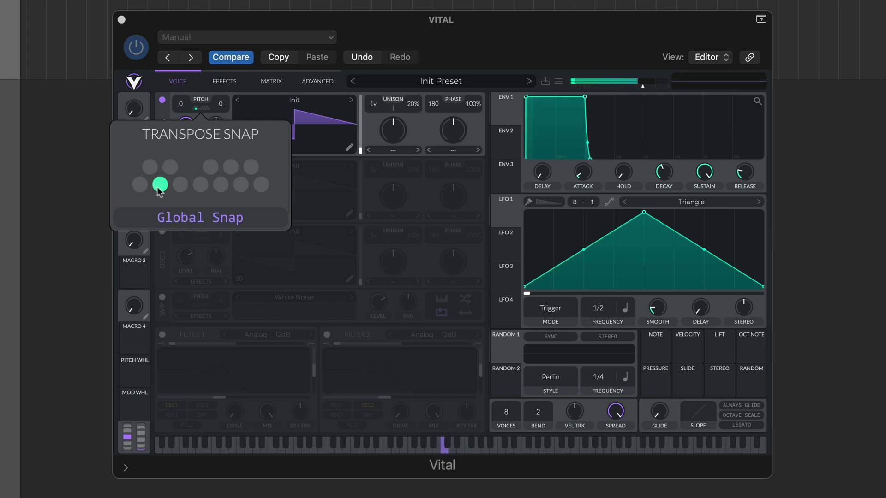
click(160, 186)
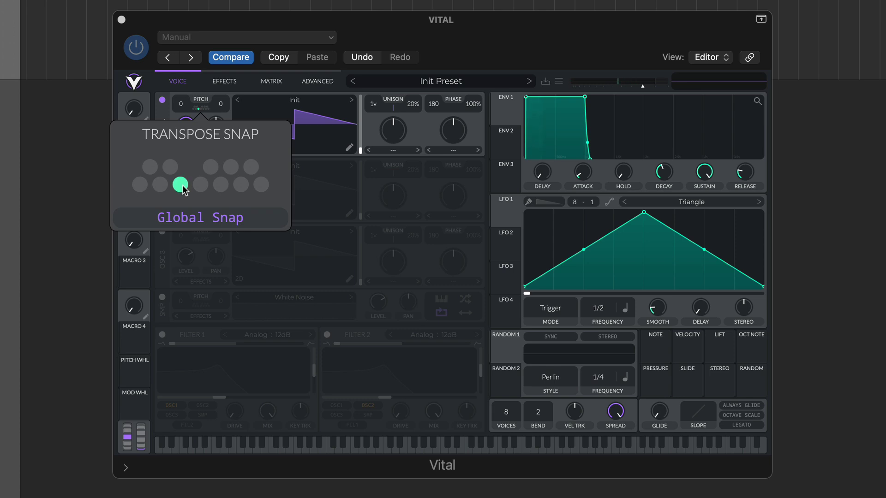
click(181, 185)
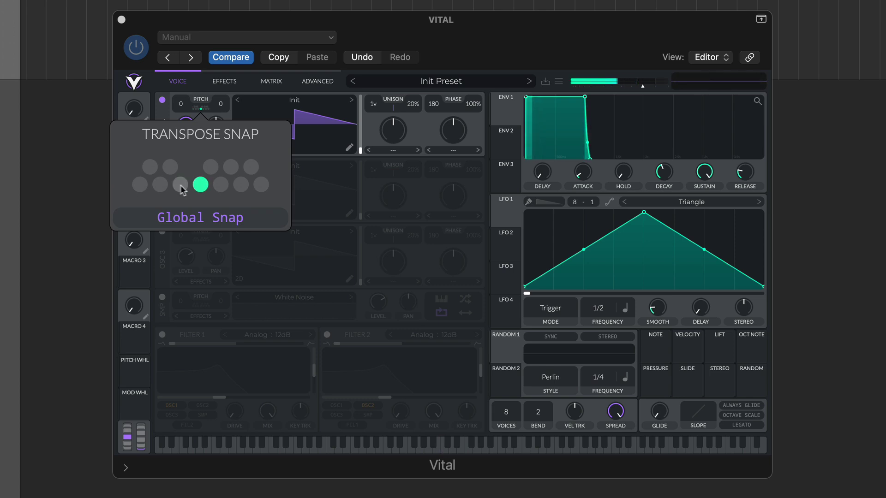
click(198, 187)
click(200, 221)
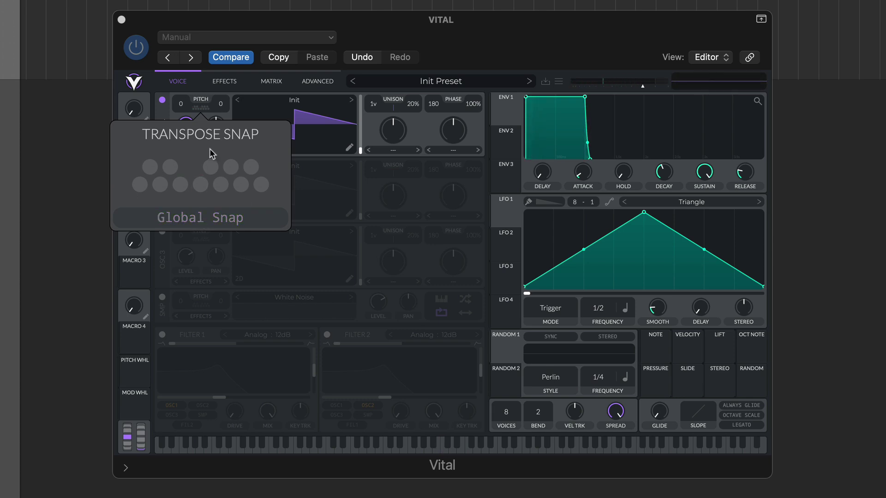
- Give LFO 1 the Staircase Down shape and assign it to oscillator 1's pitch
click(695, 204)
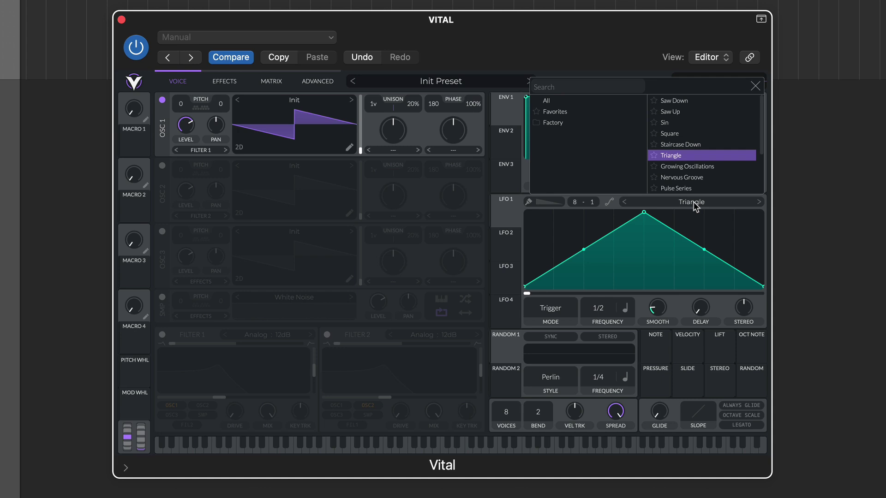
click(692, 146)
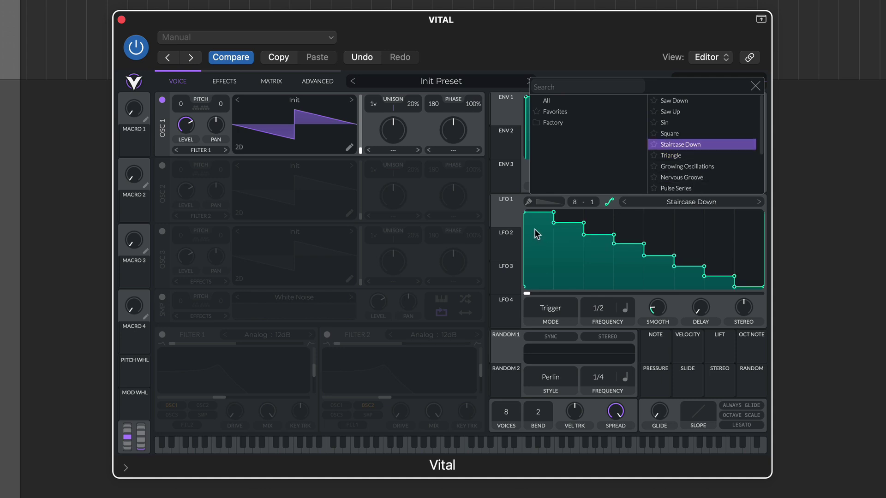
click(507, 210)
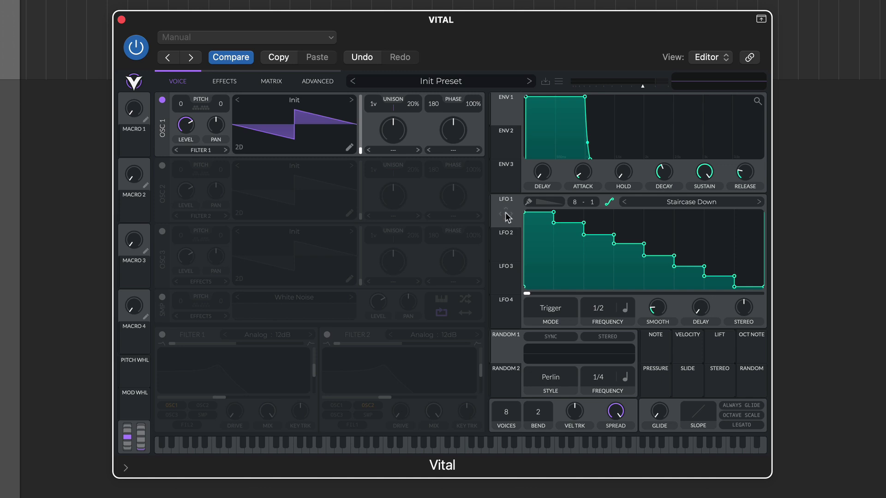
mouse_move(508, 217)
mouse_down()
mouse_move(277, 159)
mouse_move(184, 109)
mouse_move(570, 231)
mouse_move(572, 296)
mouse_up()
- Lower the second and third staircase steps, open Transpose Snap, and play a note
mouse_move(591, 235)
mouse_down()
mouse_move(610, 261)
mouse_move(622, 251)
mouse_move(660, 275)
mouse_move(688, 256)
mouse_move(719, 287)
mouse_up()
click(201, 107)
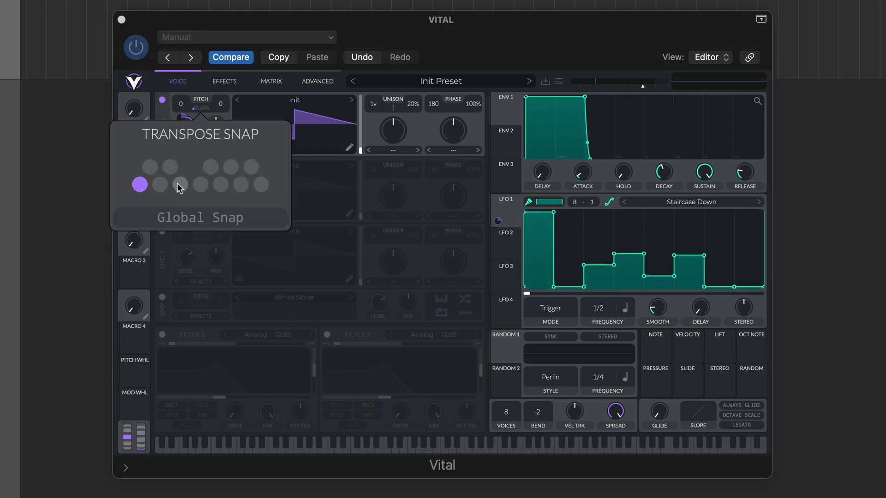
key(a)
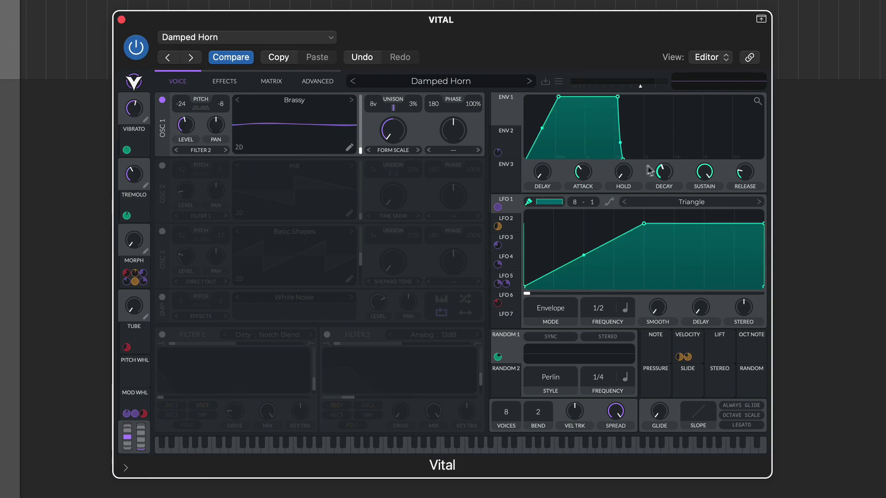
- Try Form Scale and Harmonic Stretch morphs on oscillator 1, settling on Smear at about 39%
click(385, 146)
click(395, 192)
drag(391, 137, 379, 121)
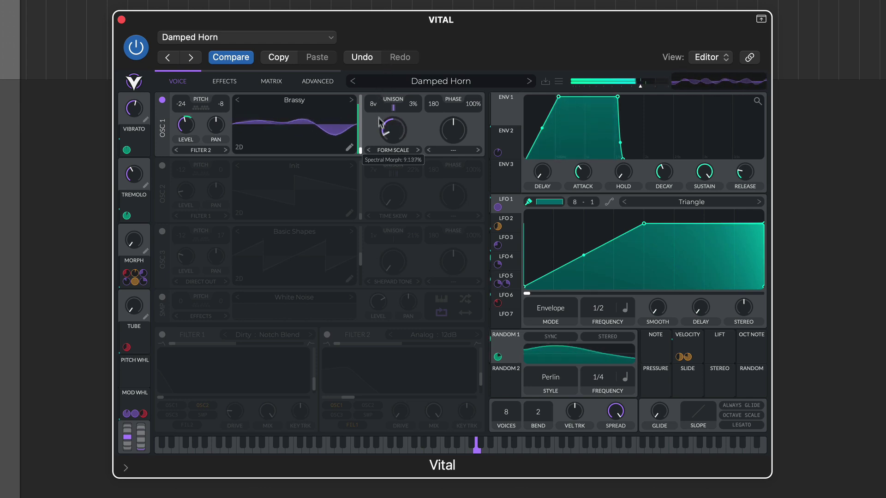
click(398, 148)
click(409, 203)
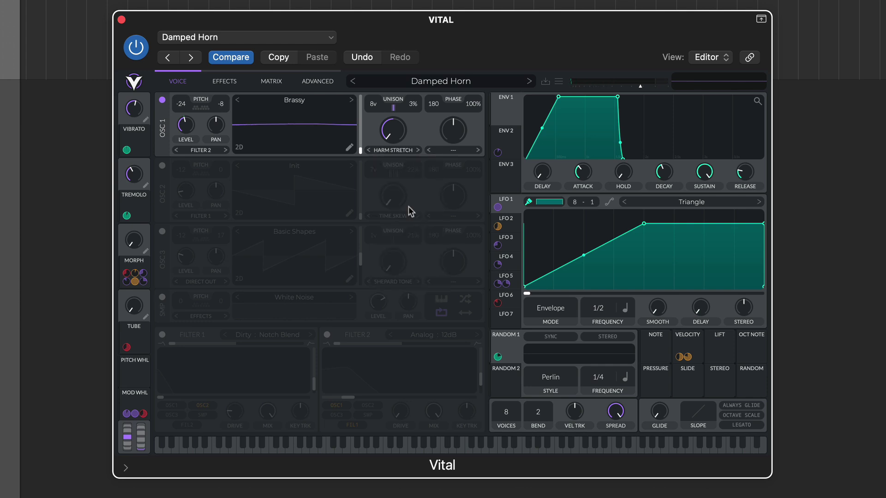
drag(394, 142, 386, 74)
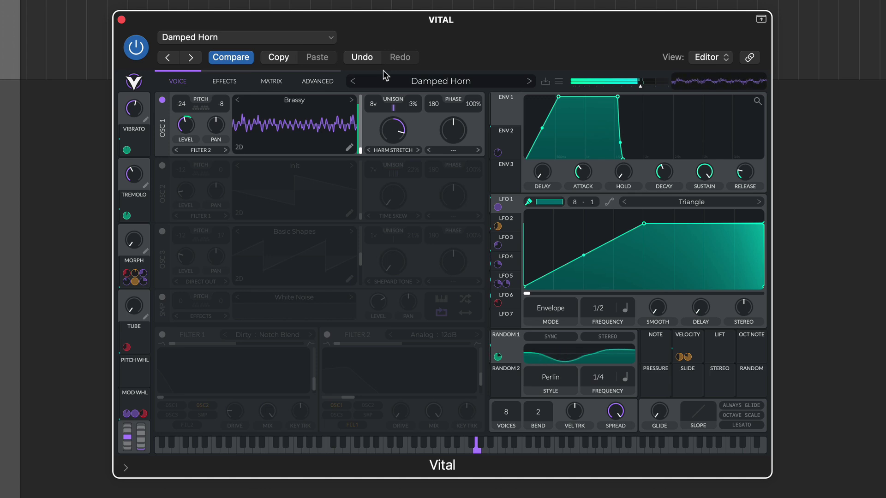
click(388, 150)
click(399, 227)
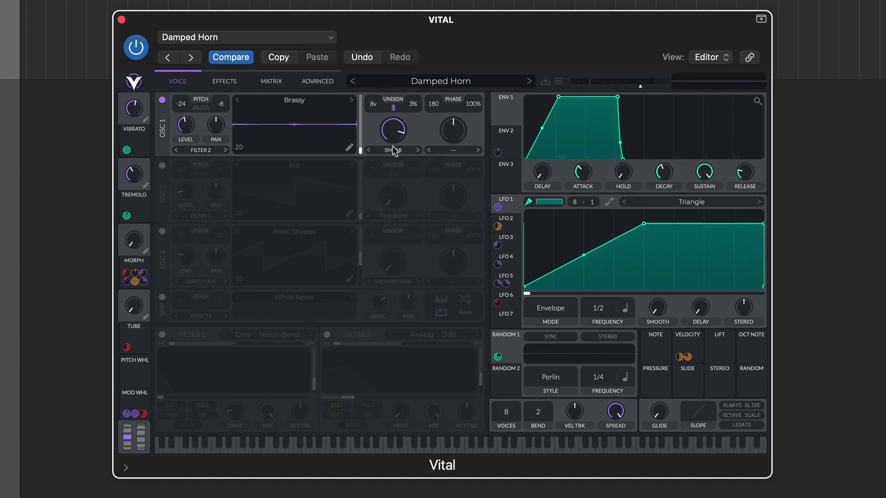
mouse_move(392, 143)
mouse_down()
mouse_move(393, 169)
mouse_move(393, 117)
mouse_up()
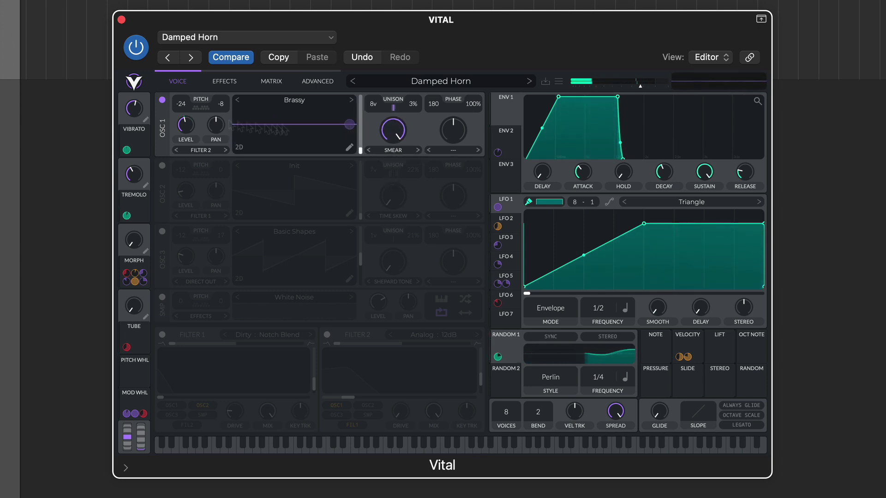
- Turn oscillator 1 off and oscillator 3 on, with a Time Skew spectral morph at about 41%
click(162, 100)
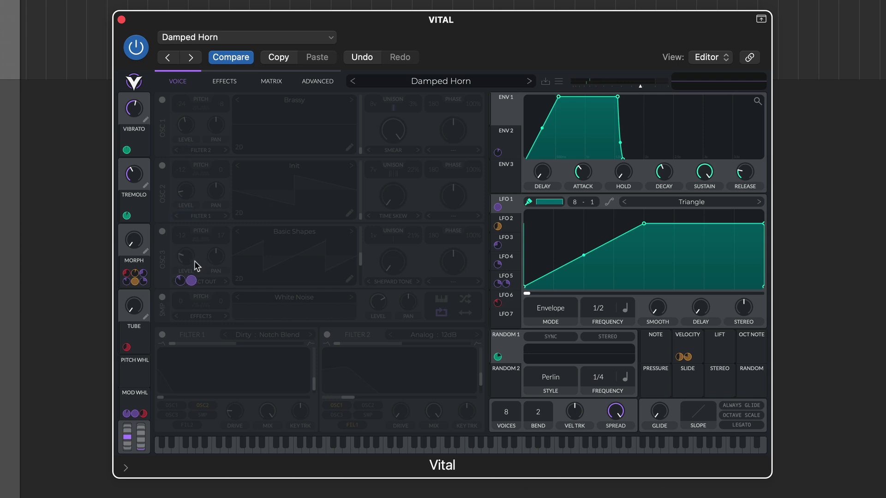
click(162, 232)
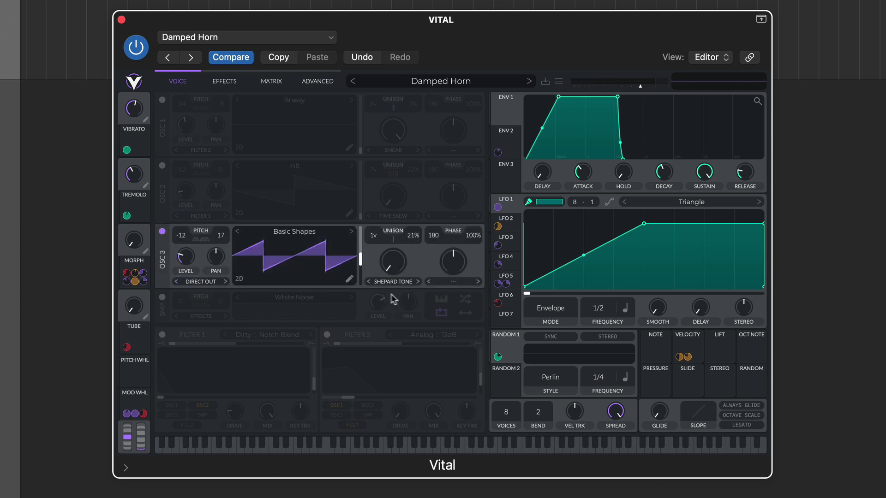
drag(390, 263, 378, 244)
click(393, 282)
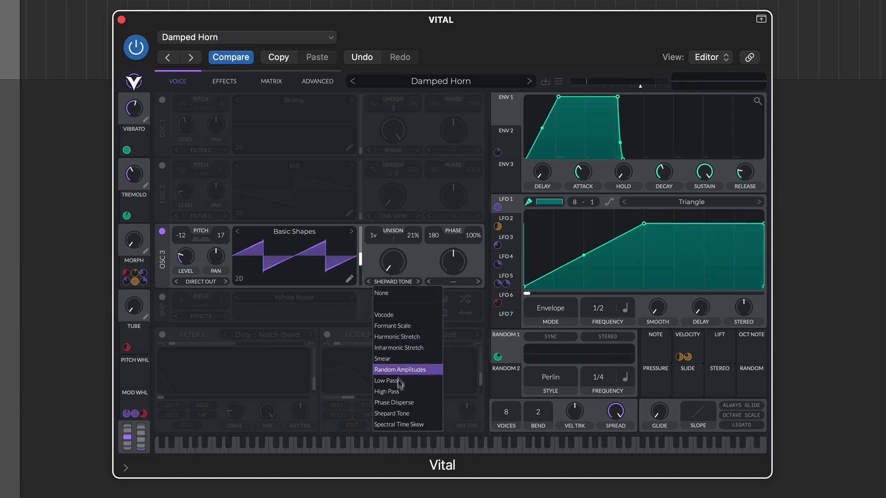
click(400, 424)
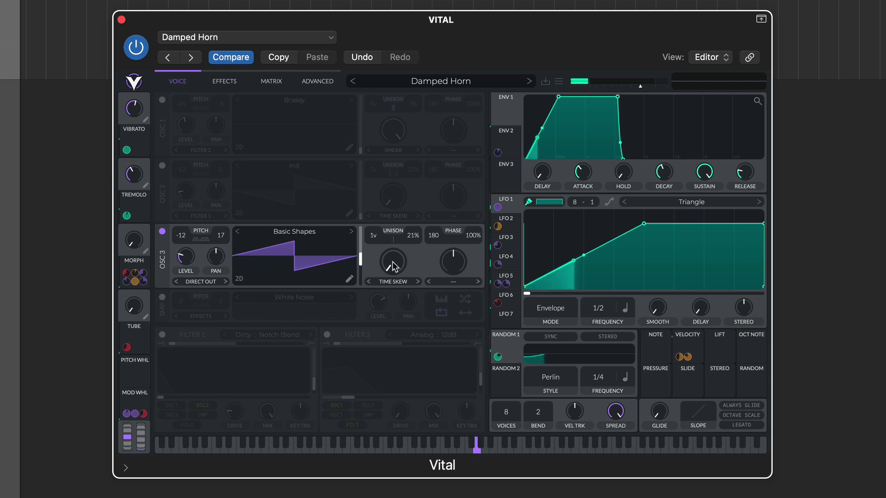
mouse_move(391, 264)
mouse_down()
mouse_move(389, 195)
mouse_move(390, 260)
mouse_up()
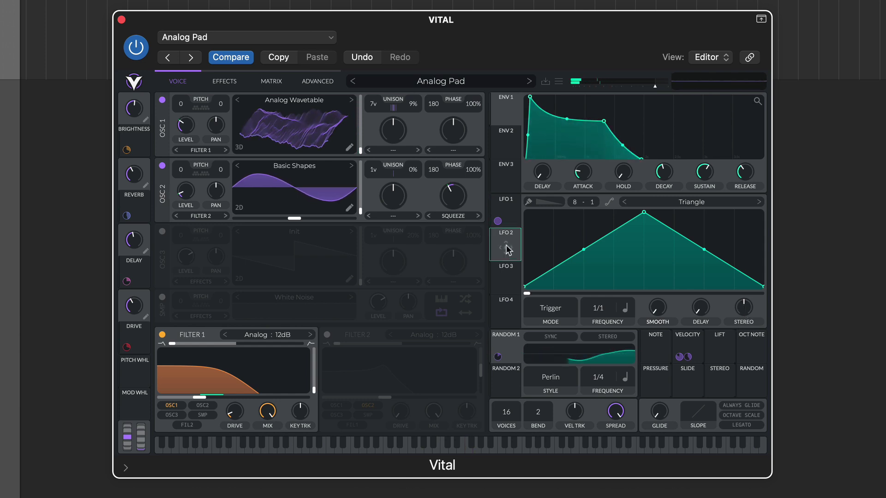
- Route LFO 2 to Filter 1 and raise LFO 2's stereo amount to 0.250
drag(506, 248, 233, 383)
mouse_move(743, 299)
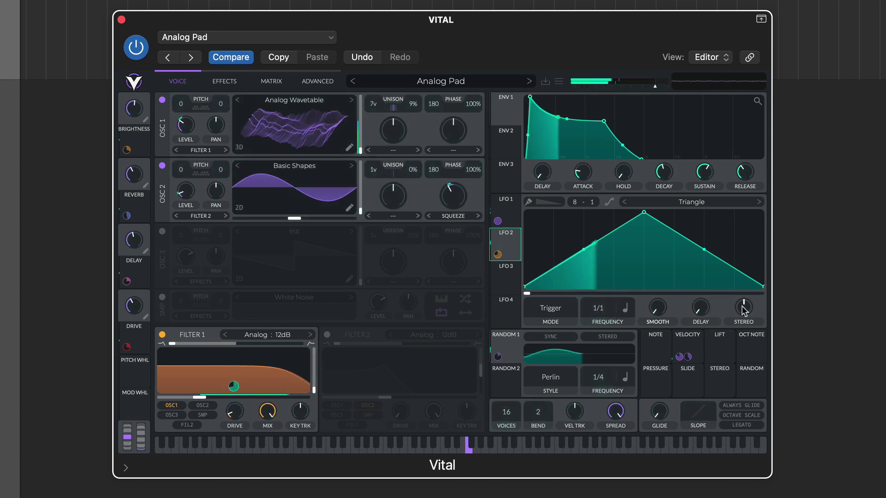
drag(744, 297, 742, 294)
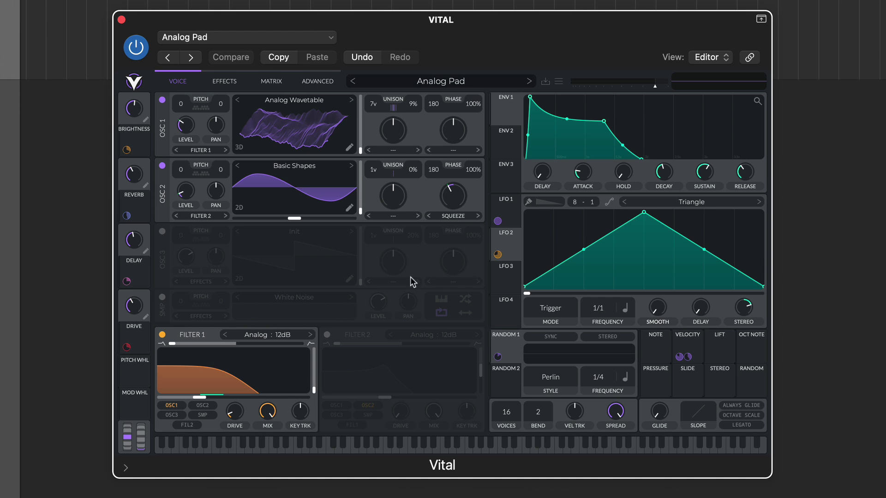
- Load the Factory preset Text To Wavetable Template from the preset library
click(441, 81)
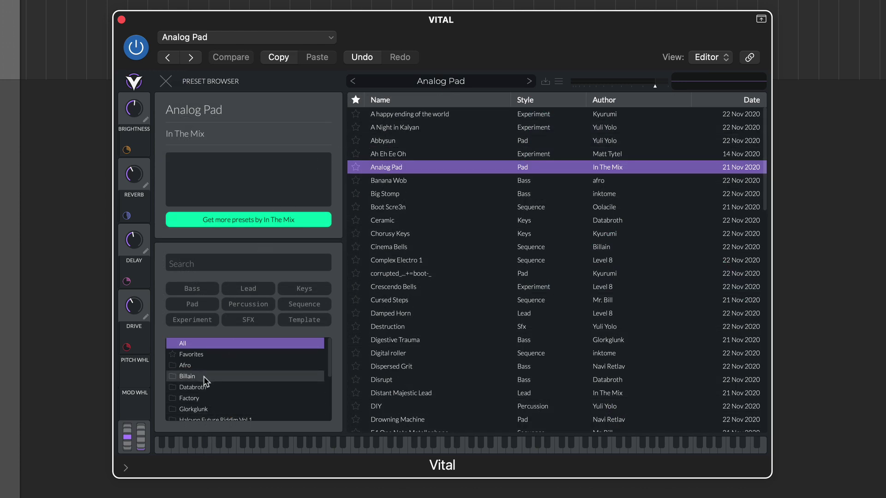
click(203, 398)
click(419, 180)
click(164, 83)
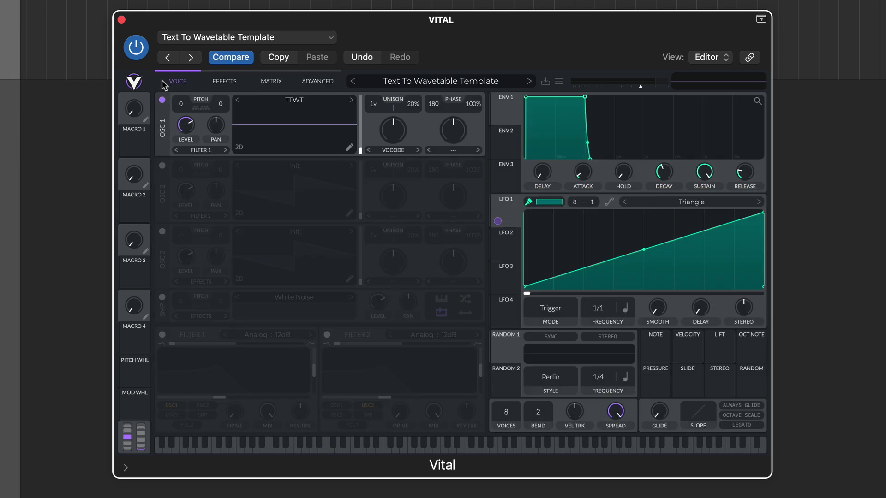
- Generate oscillator 1's wavetable from the text 'Music Radar' with Text to Wavetable
right_click(305, 121)
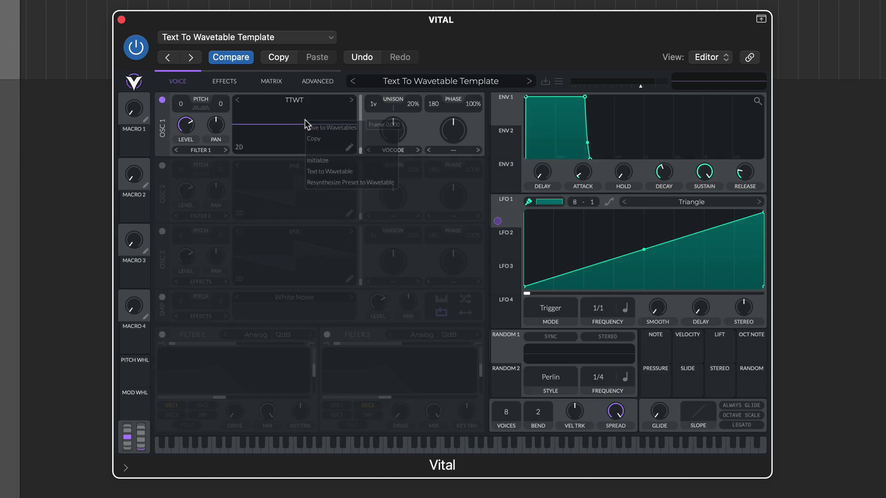
click(323, 171)
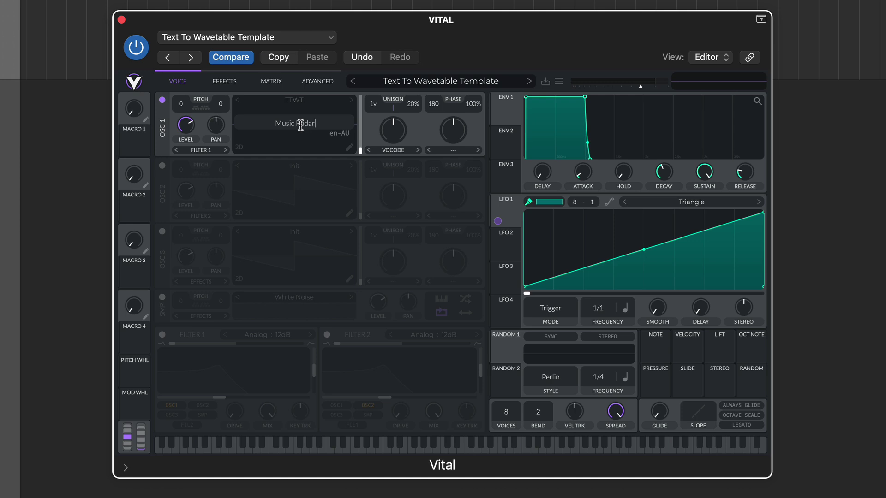
key(Return)
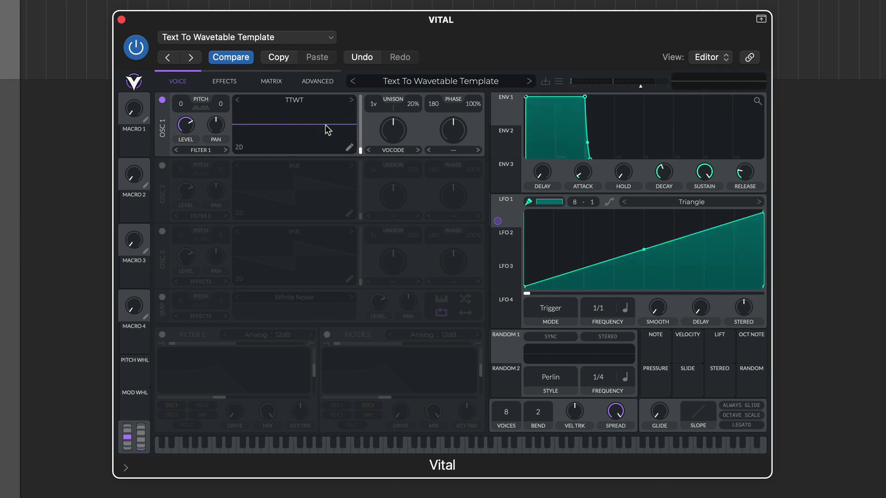
- Show the ADVANCED settings and lower oscillator 1's unison detune range
click(314, 82)
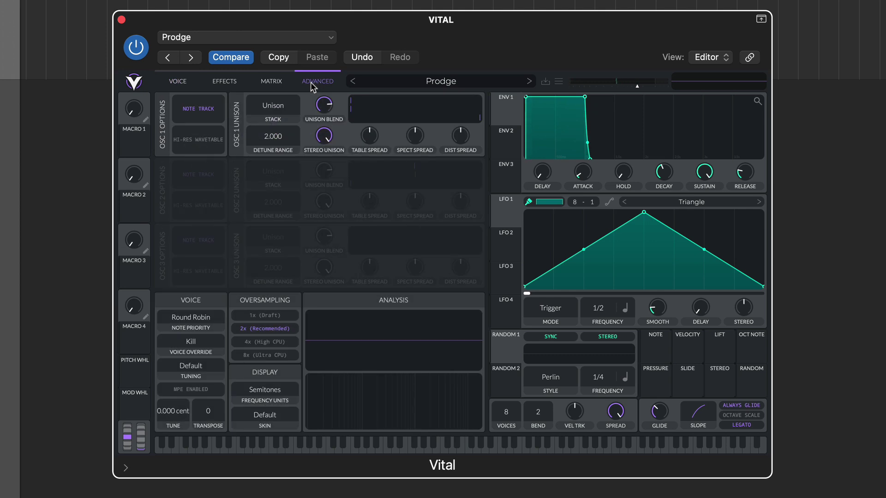
drag(265, 138, 265, 141)
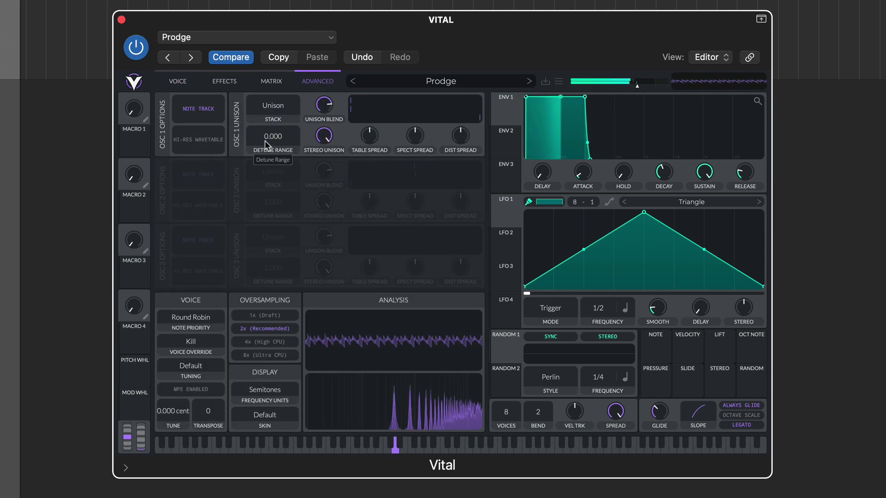
scroll(264, 140, down, 5)
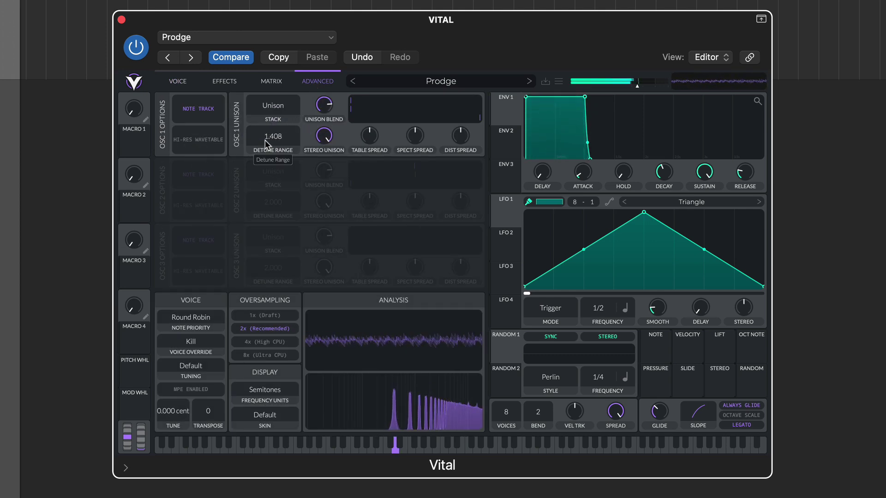
scroll(265, 140, down, 2)
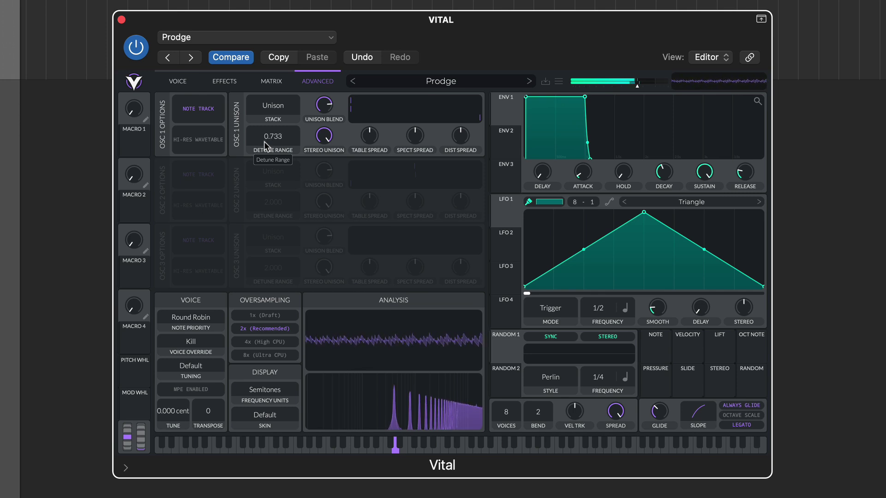
- Try Power Chord and 2x Power Chord stacks, settle on Major Chord, detune range 0.319
click(280, 107)
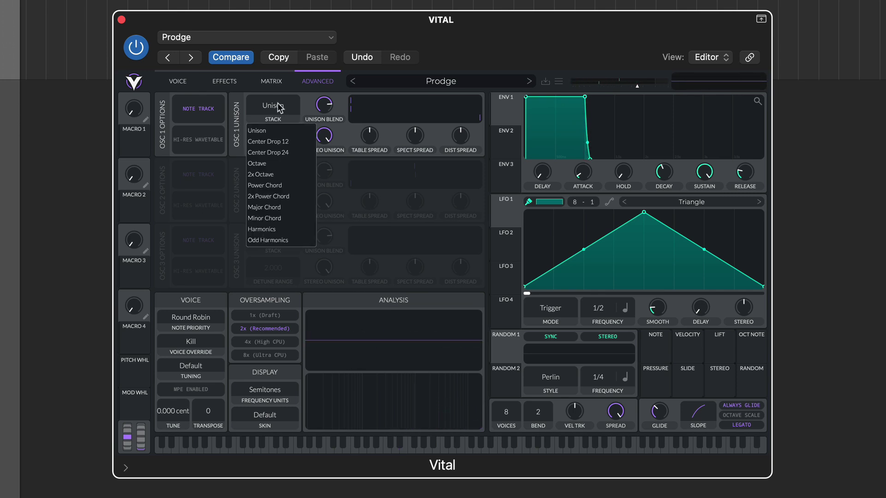
click(281, 185)
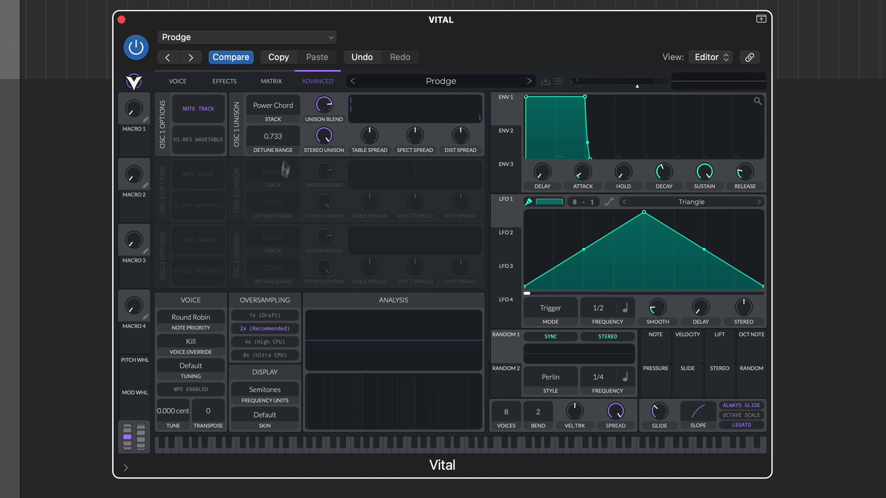
click(286, 120)
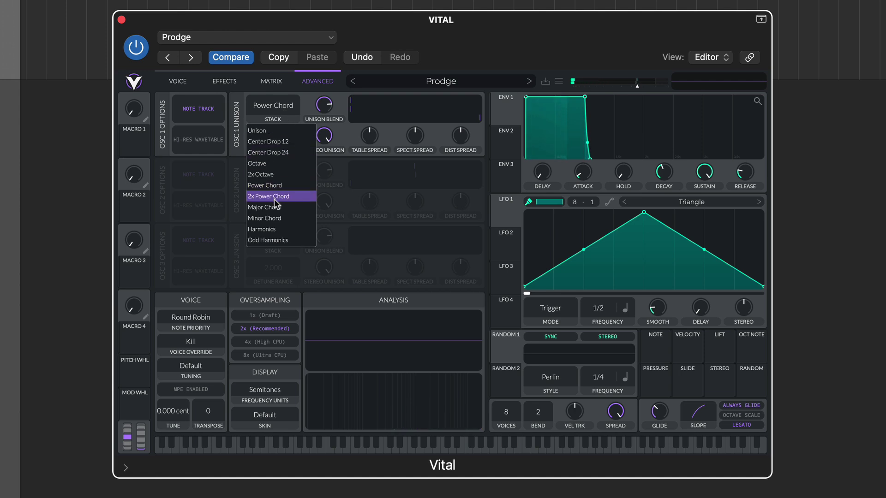
click(278, 196)
click(286, 108)
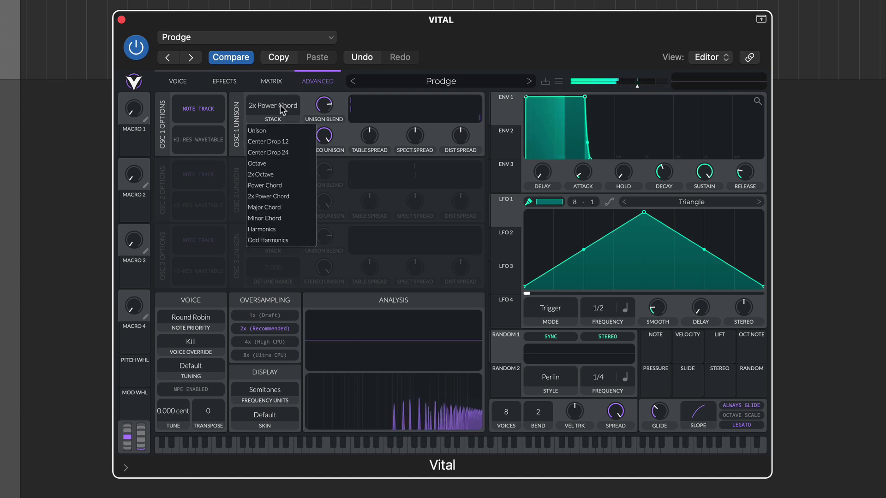
click(258, 208)
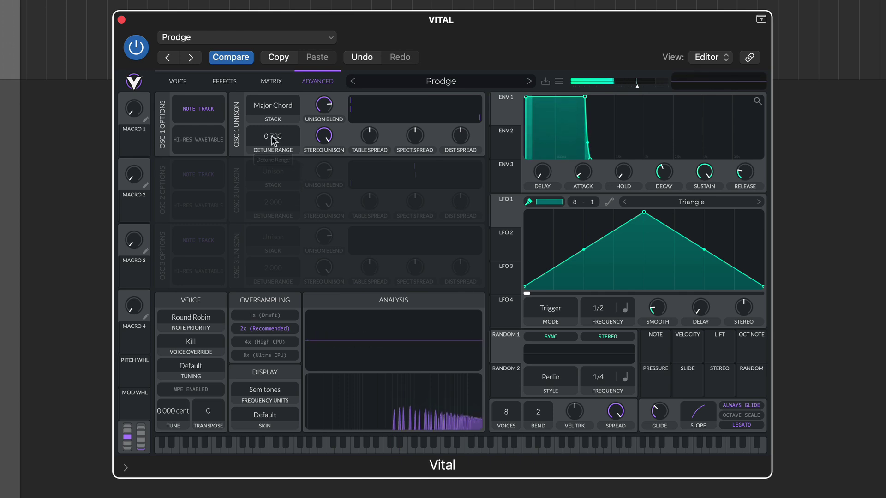
drag(267, 139, 273, 141)
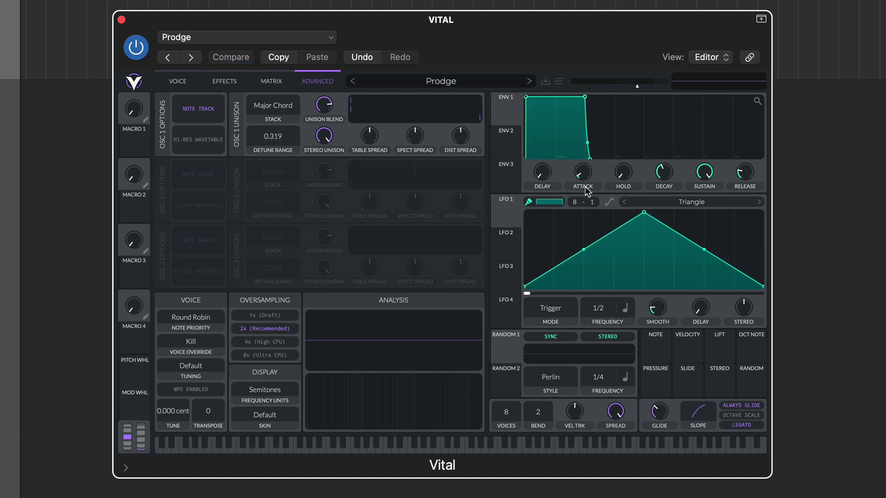
- Load the Abbysun preset from the All folder list in the preset library
click(441, 81)
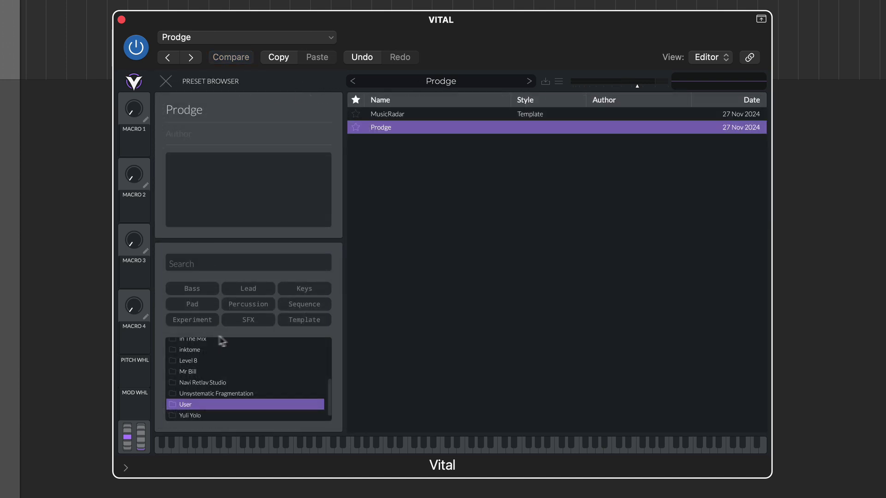
scroll(231, 347, up, 10)
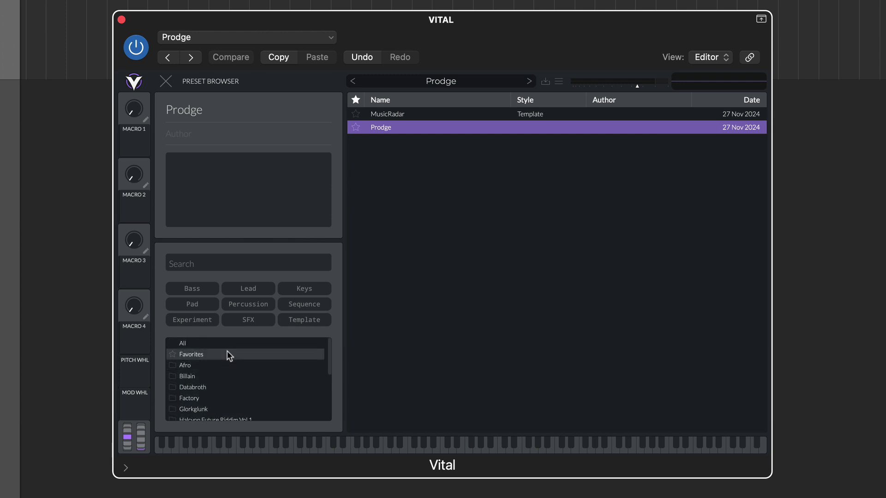
click(226, 344)
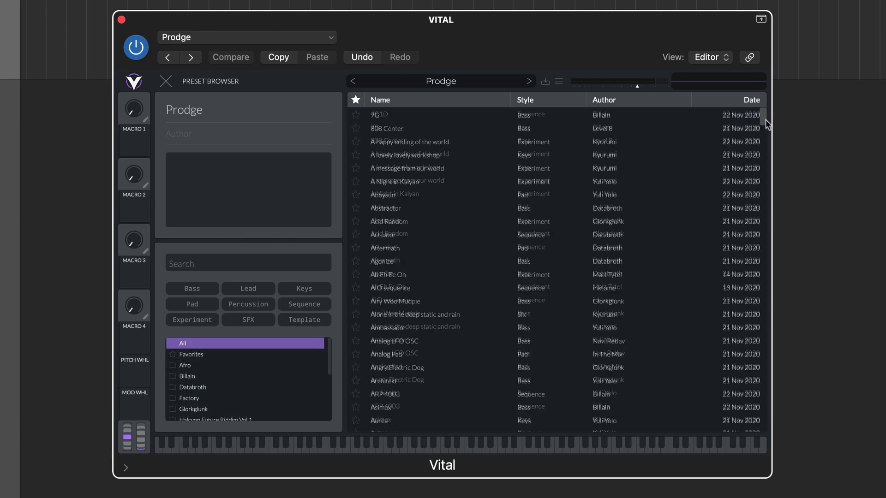
mouse_move(766, 123)
mouse_down()
mouse_move(759, 403)
mouse_move(761, 120)
mouse_up()
click(516, 209)
click(163, 83)
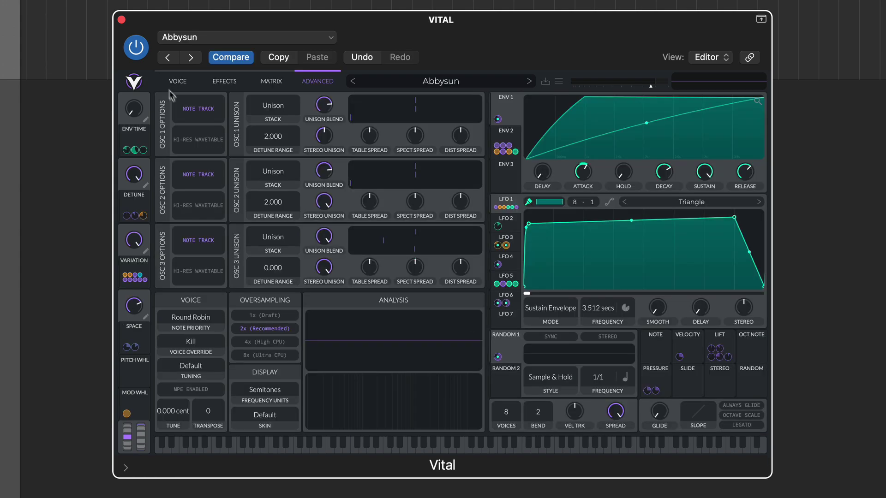
- Show the VOICE page and browse the wavetables available for oscillator 1
click(178, 81)
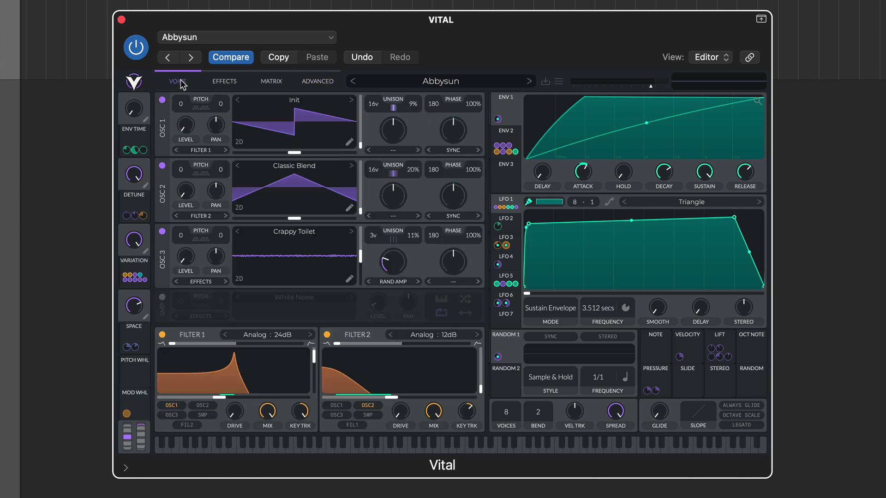
click(294, 102)
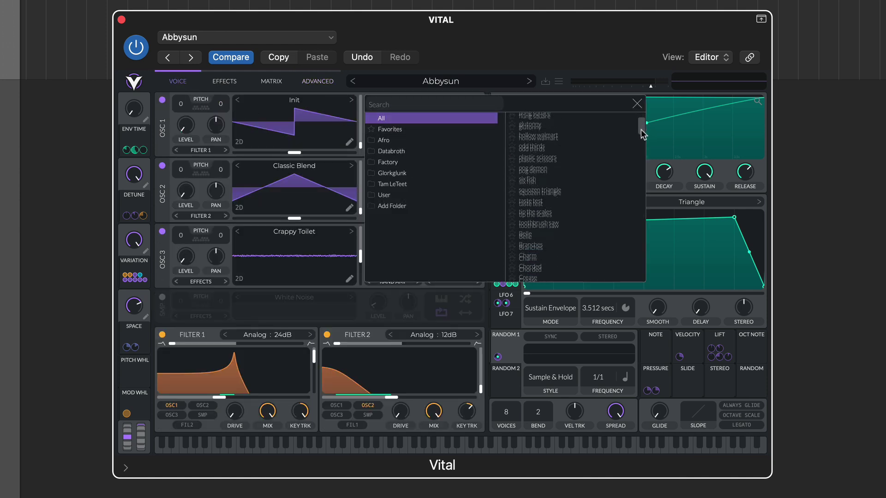
drag(642, 121, 642, 277)
- Open the Vital Preset Store and scroll through packs like Venus Theory and Mr Bill
click(636, 103)
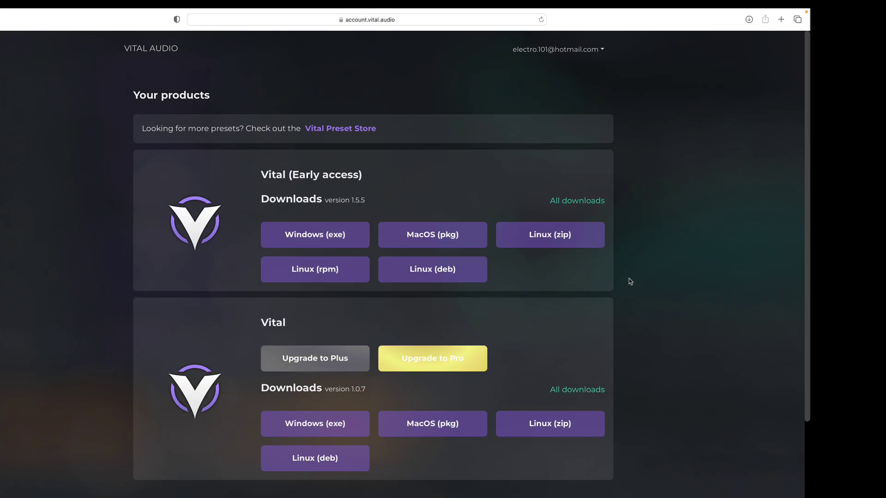
click(356, 129)
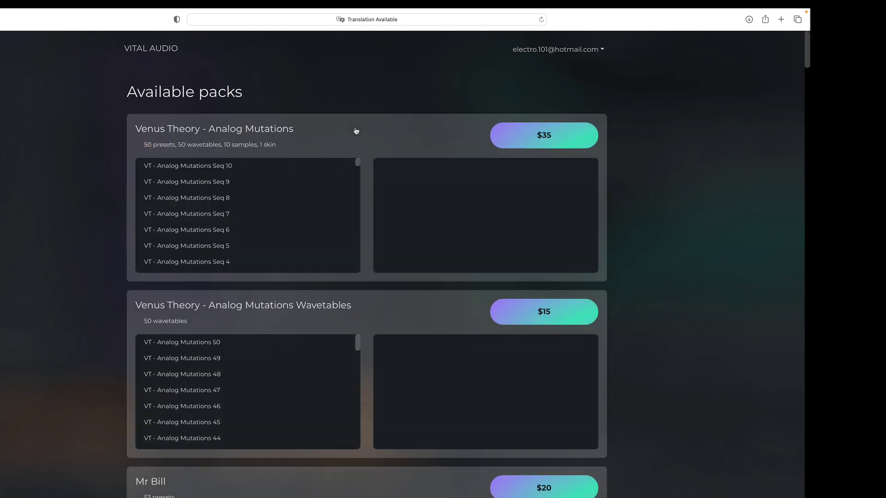
scroll(408, 260, down, 6)
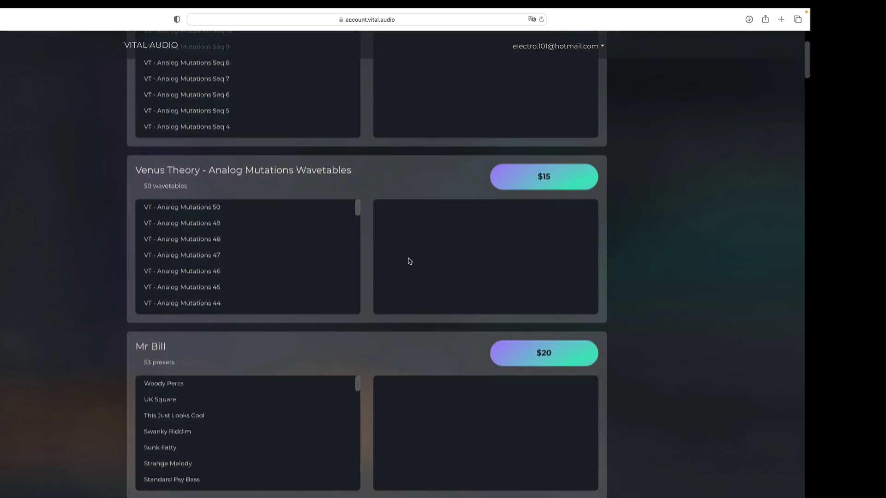